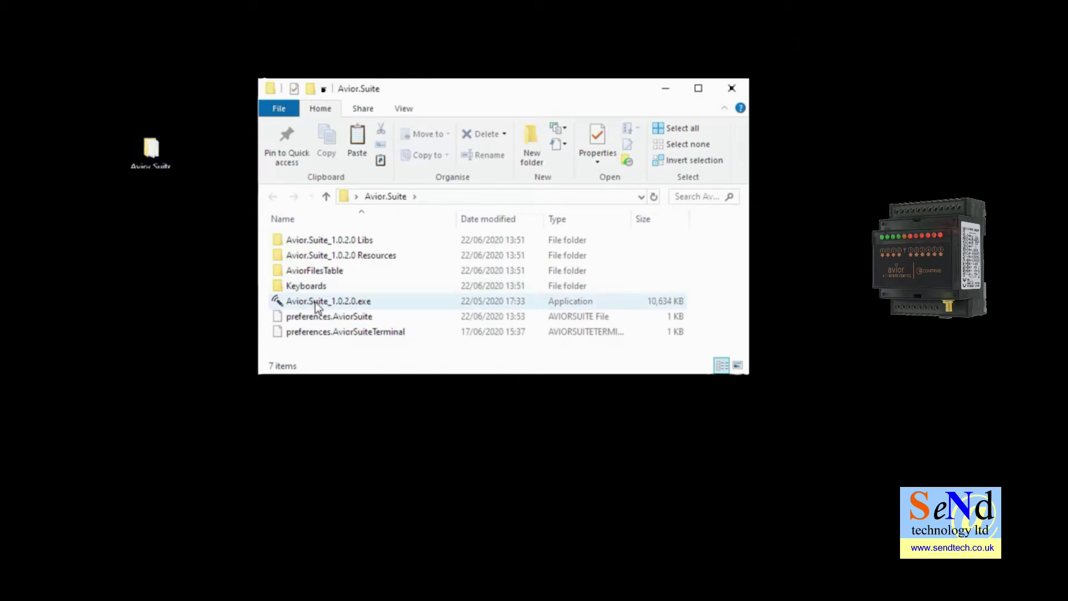
Launch Avior.Suite_1.0.2.0.exe from the Avior.Suite folder
double_click(315, 303)
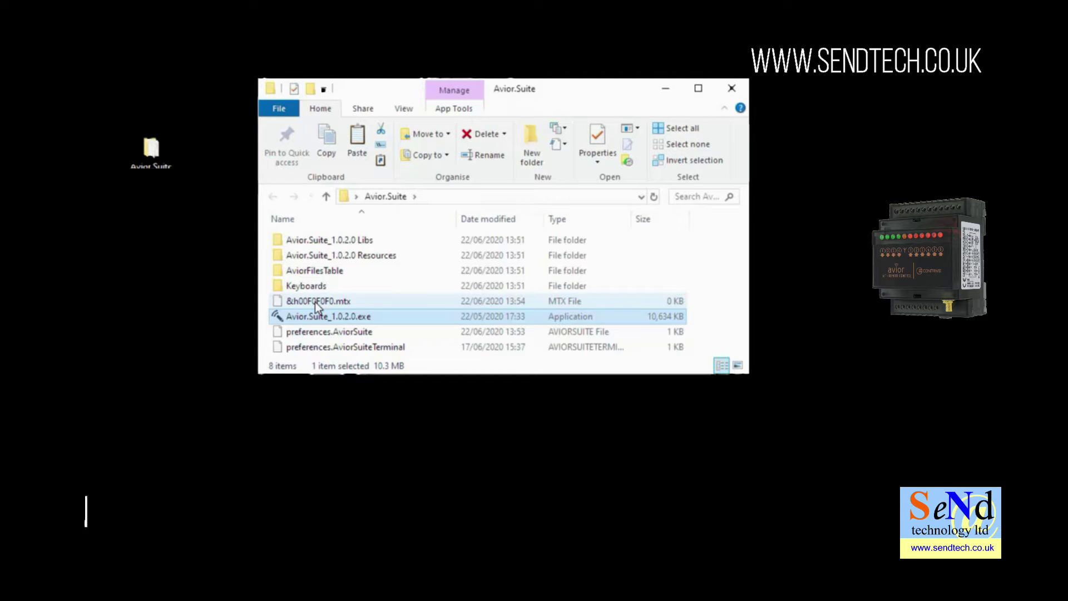
Close the Avior.Suite folder window in File Explorer
left_click(732, 87)
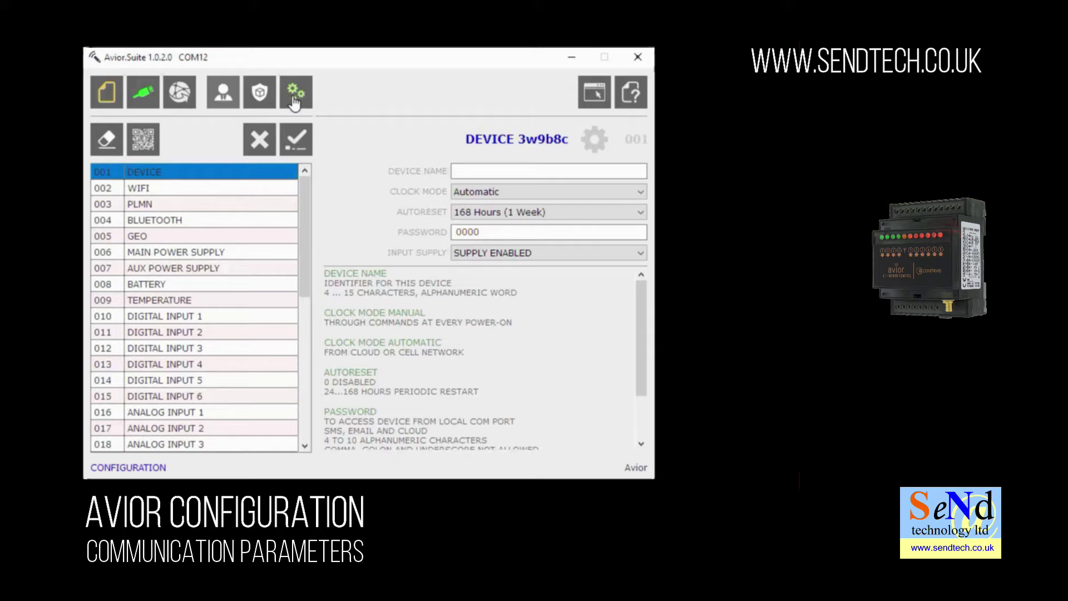
Enter AviorDemo as the Device Name and confirm the 001 - DEVICE settings to the unit
left_click(465, 171)
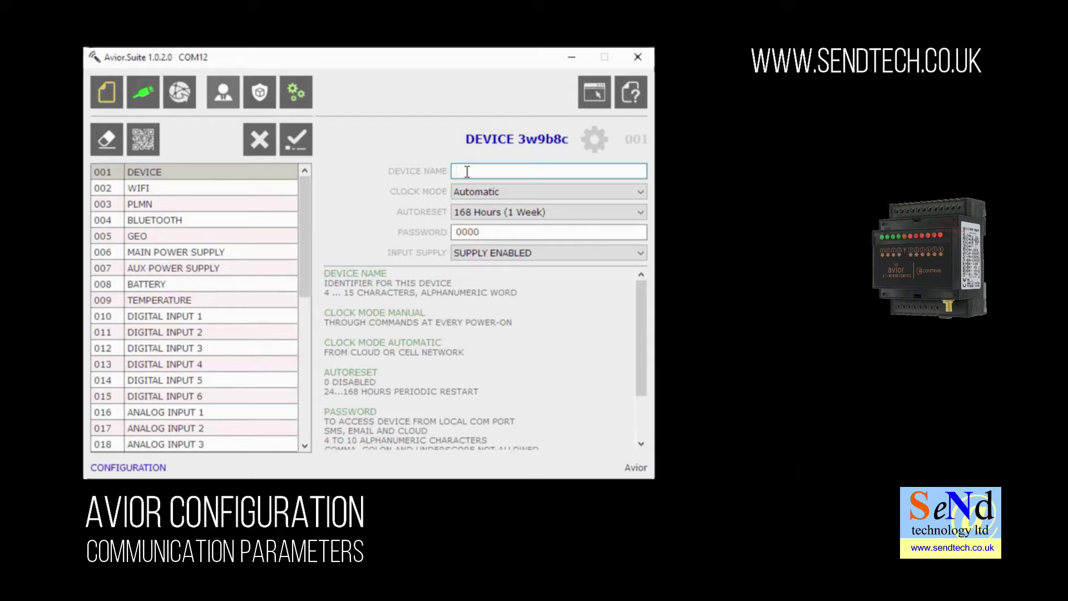
type("AviorDemo")
left_click(295, 141)
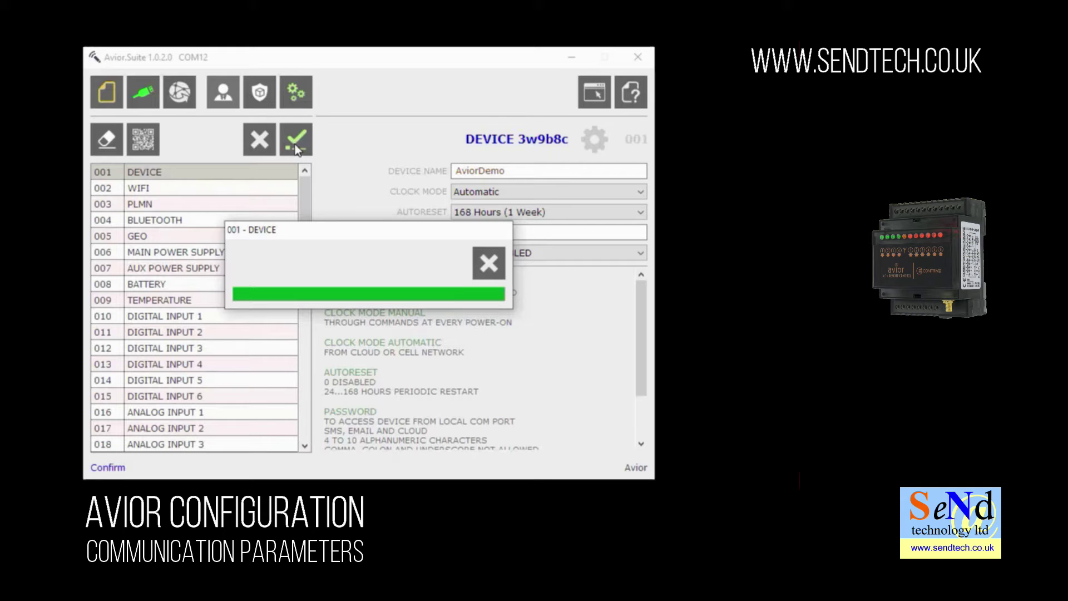
Set the 002 WIFI SSID to MyWiFiName with its password and confirm to the unit
left_click(229, 190)
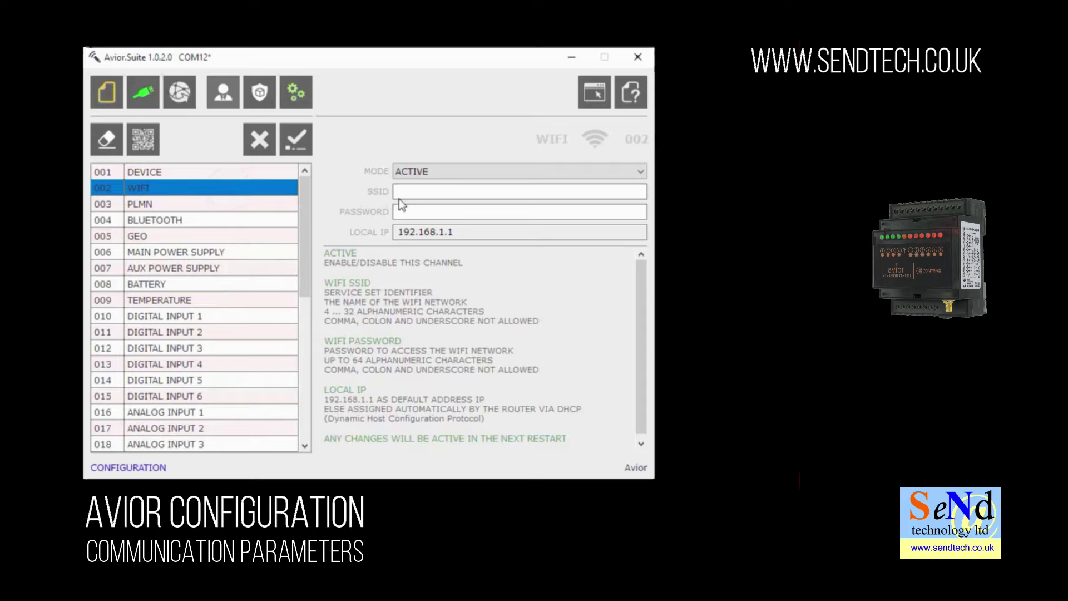
left_click(410, 192)
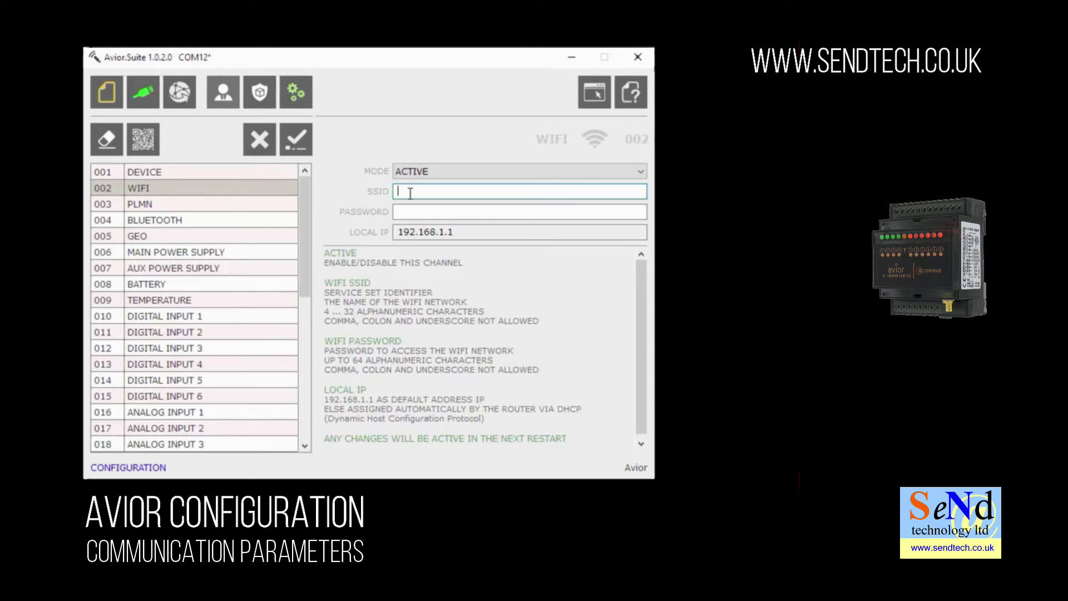
type("MyWiFiName")
key("Tab")
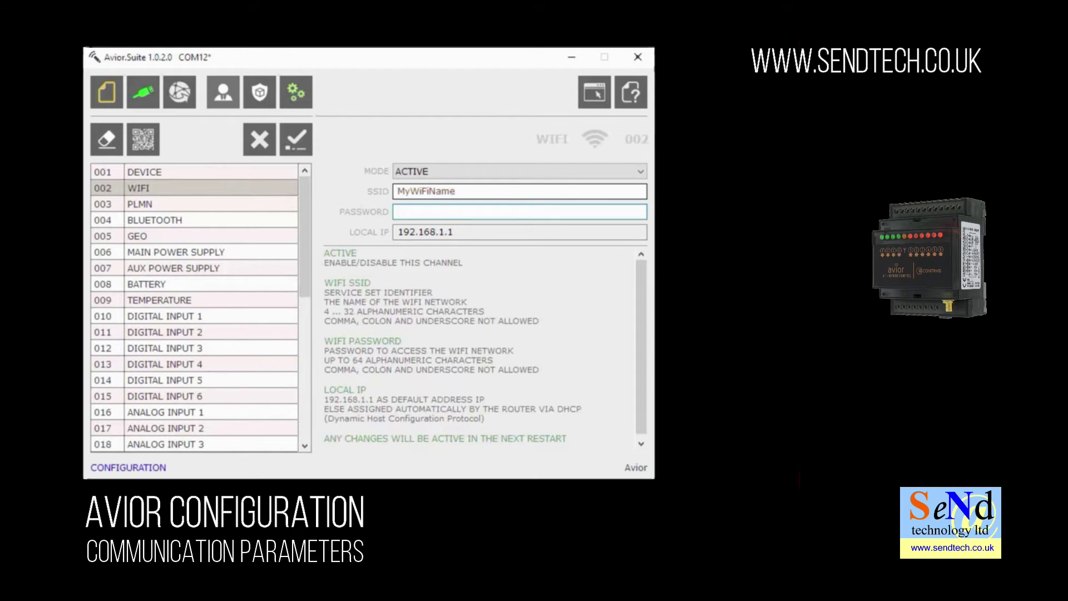
type("MyWiFiPassword")
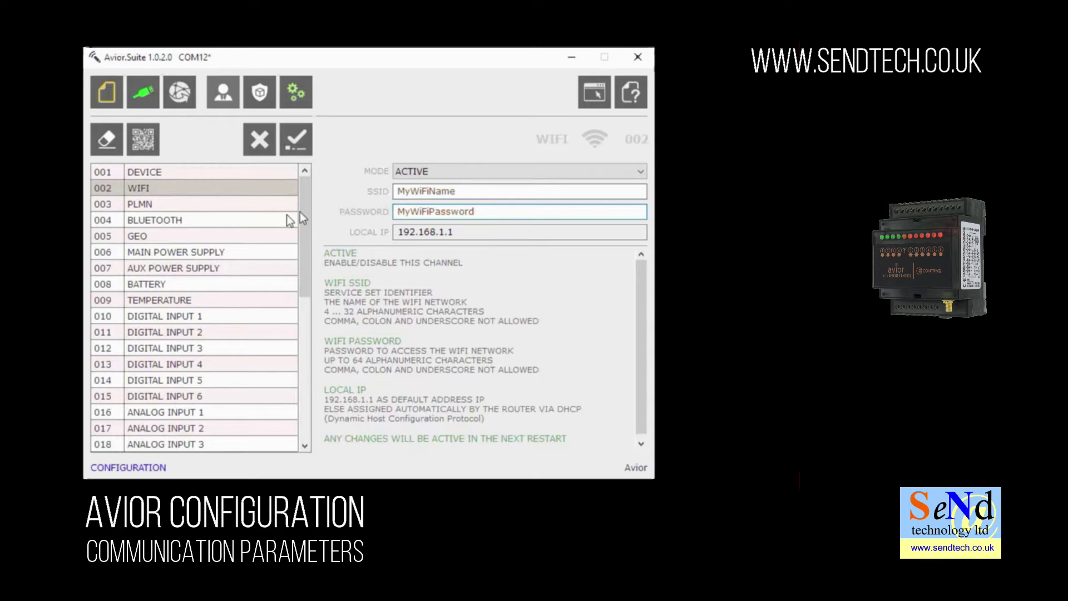
left_click(295, 144)
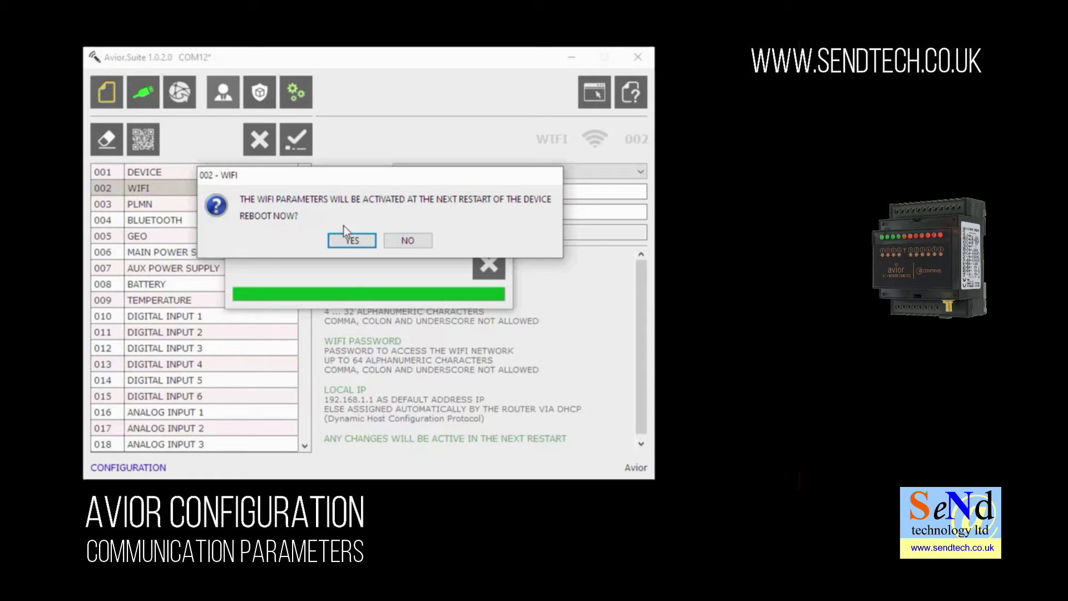
Decline the reboot and enter the unit's phone number in the 003 PLMN settings
left_click(412, 242)
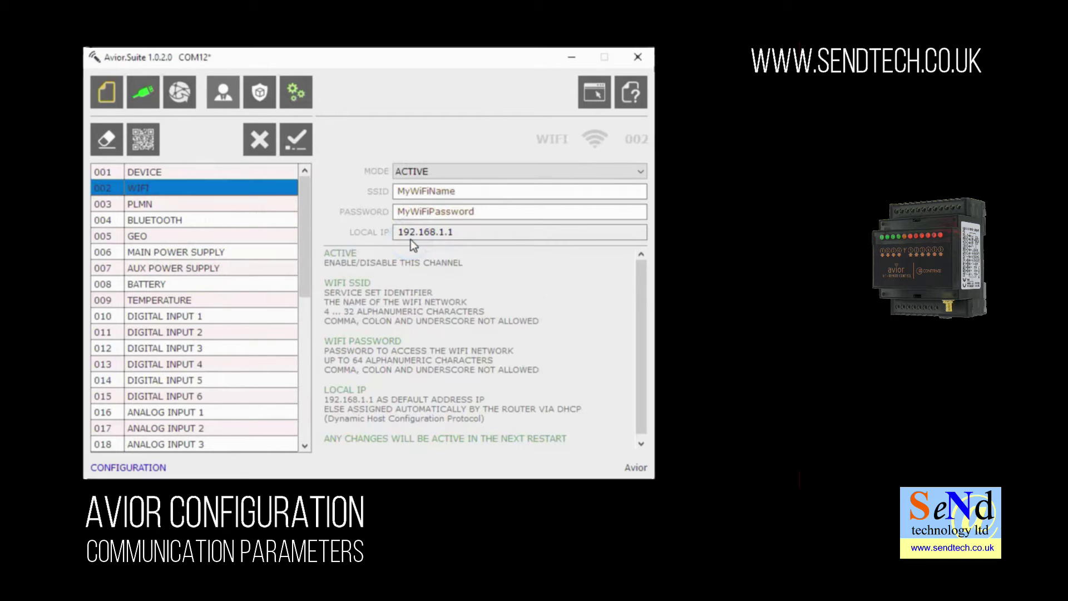
left_click(195, 206)
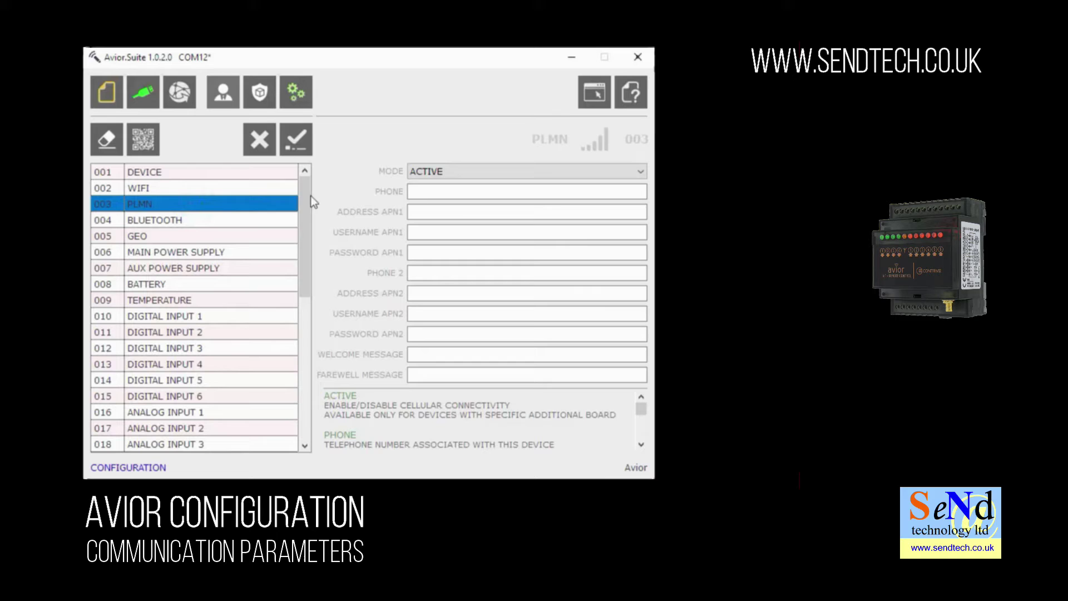
left_click(428, 193)
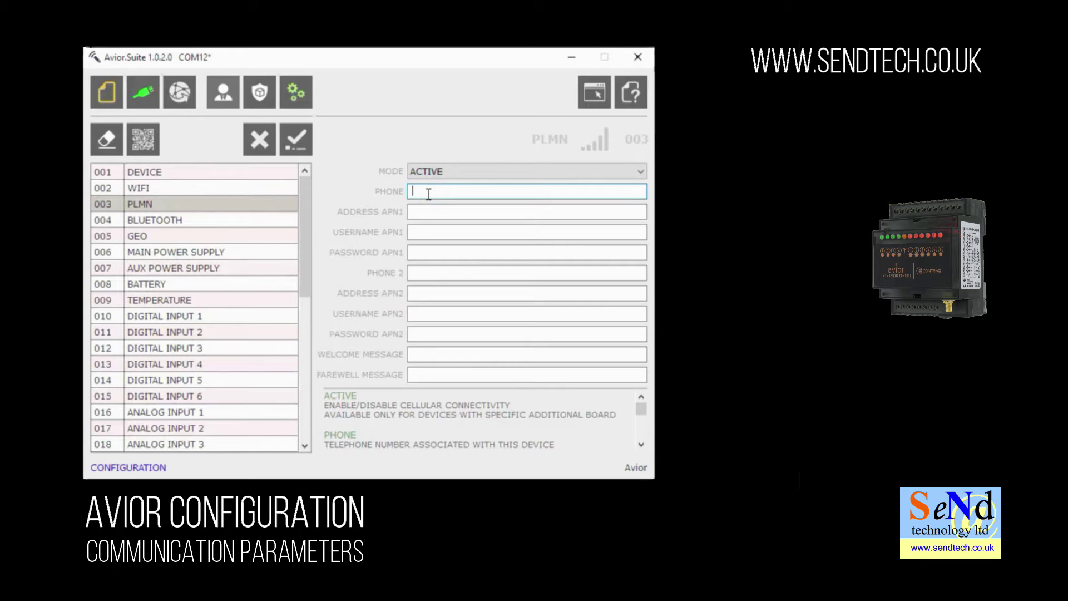
Fill in APN1 address APNAddress, username APNUsername and a password, then clear the password
left_click(416, 214)
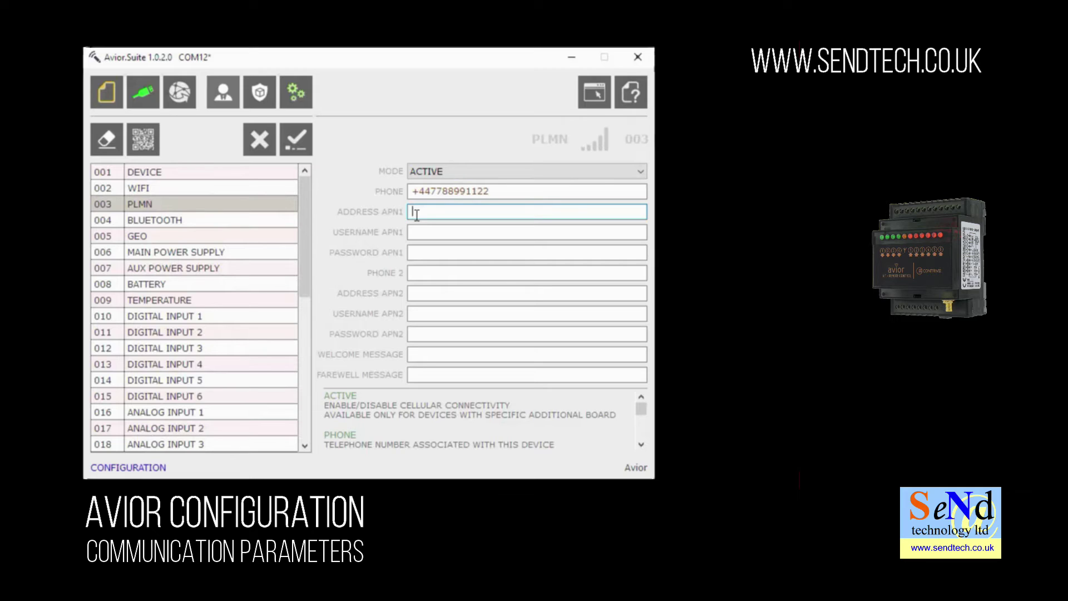
type("APNAddress")
left_click(446, 229)
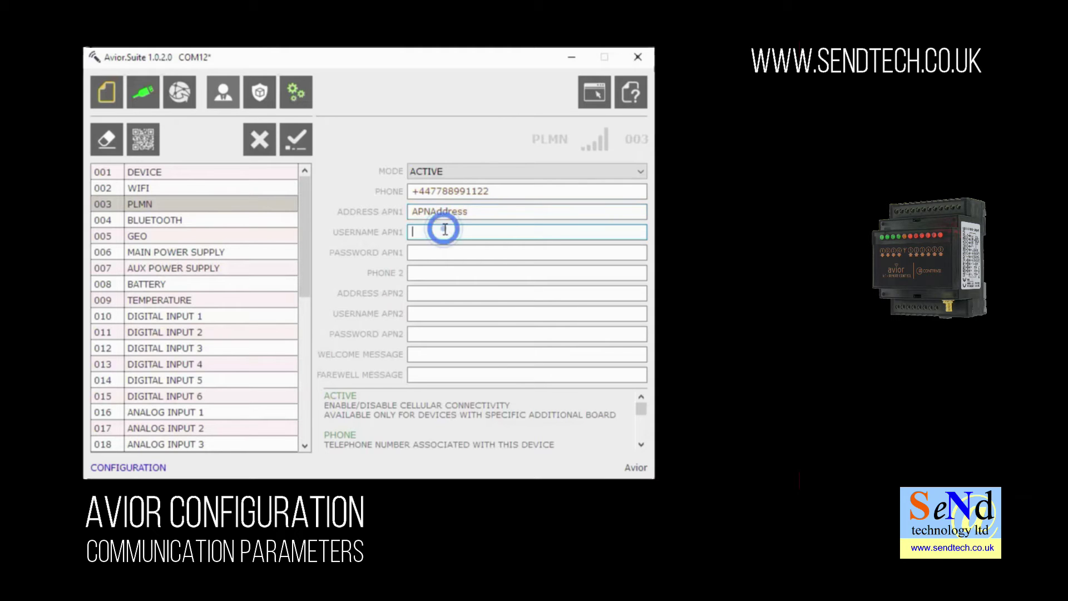
type("APN")
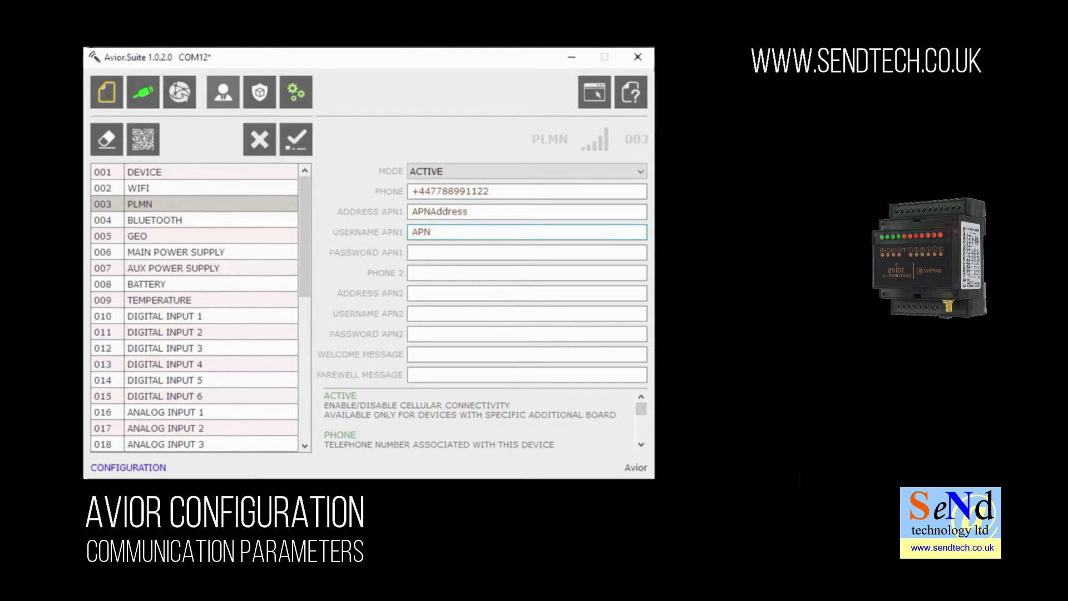
type("Username")
key("Tab")
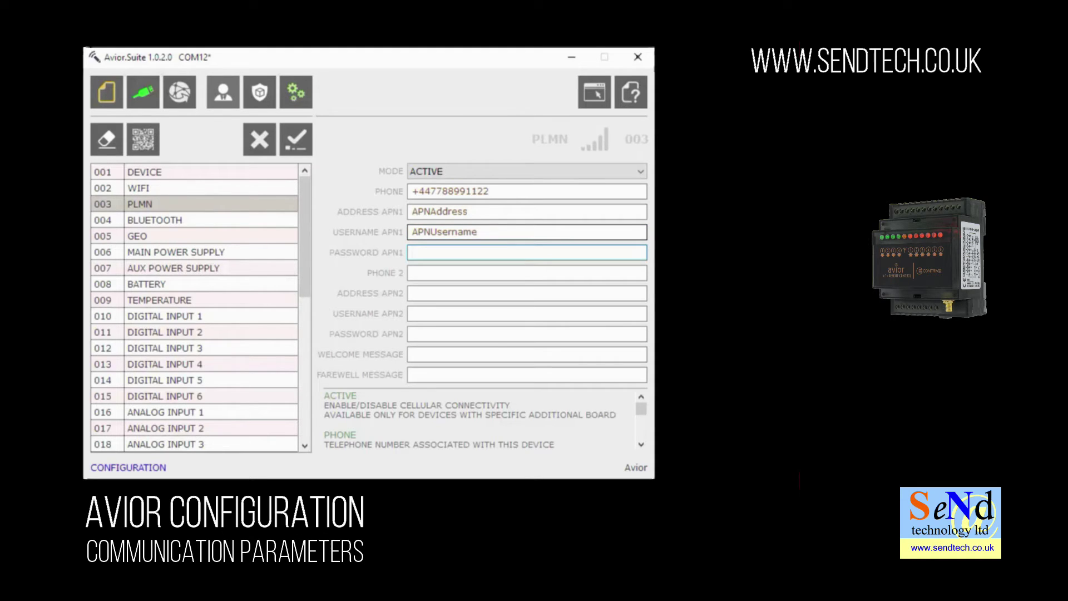
type("APNPassword")
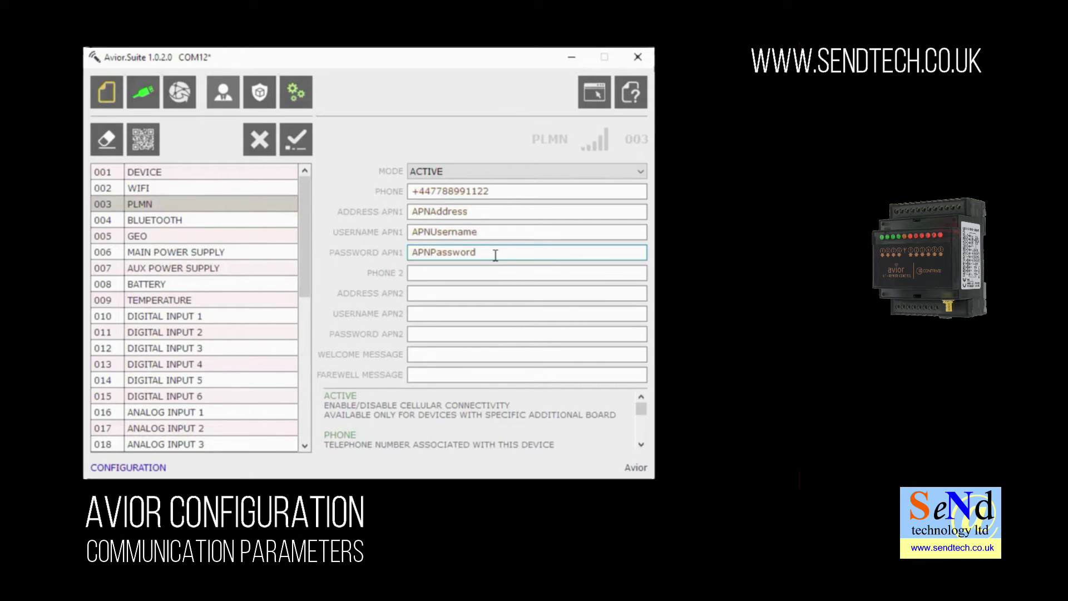
left_click_drag(494, 254, 411, 233)
key("BackSpace")
Clear the placeholder APN1 username and address
left_click(484, 233)
key("BackSpace")
left_click_drag(479, 213, 410, 212)
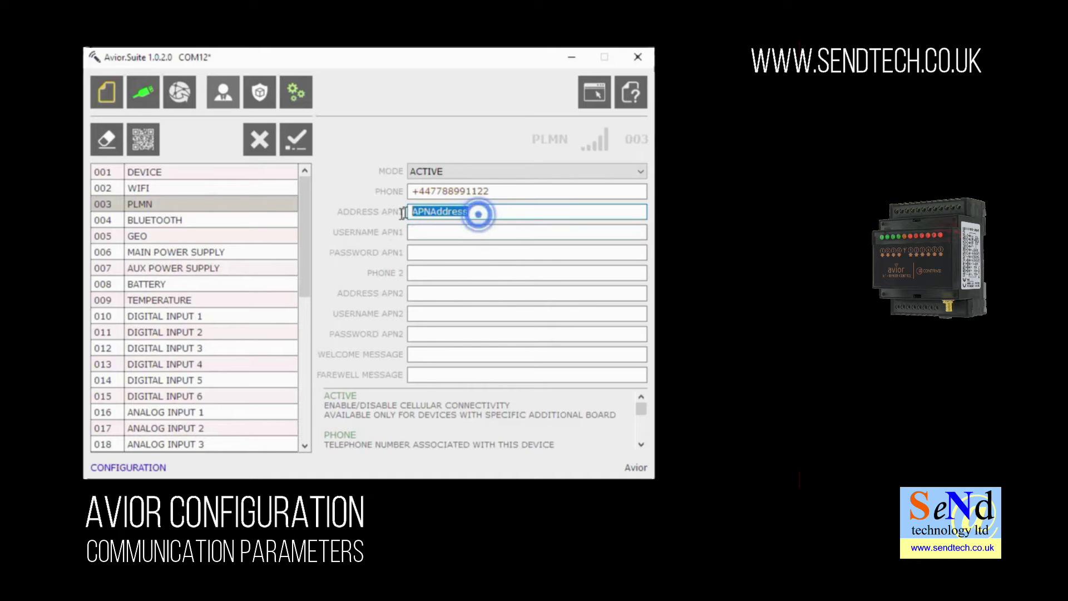
key("BackSpace")
Enter APN1 address giffgaff.com and the APN1 password, then confirm the PLMN settings
left_click(416, 212)
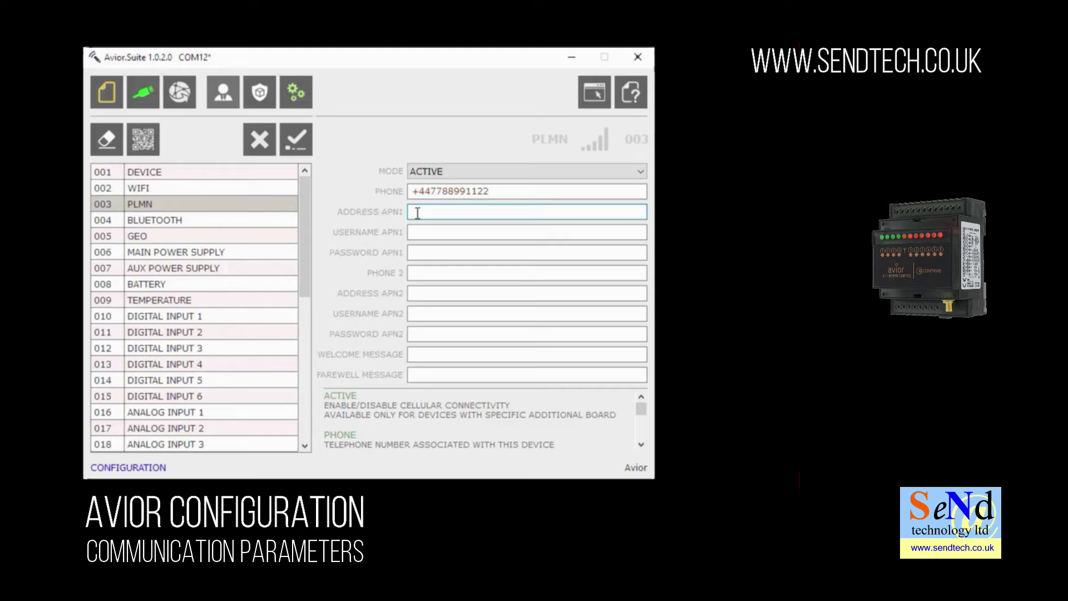
type("giffgaff.com")
left_click(416, 232)
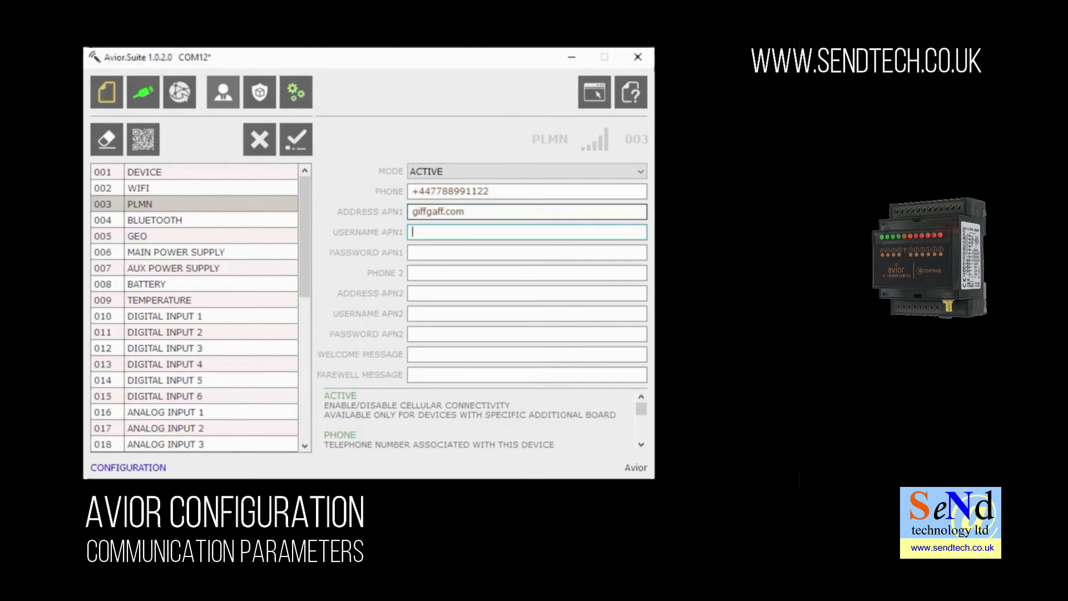
type("giffgaff")
left_click(416, 253)
type("pa")
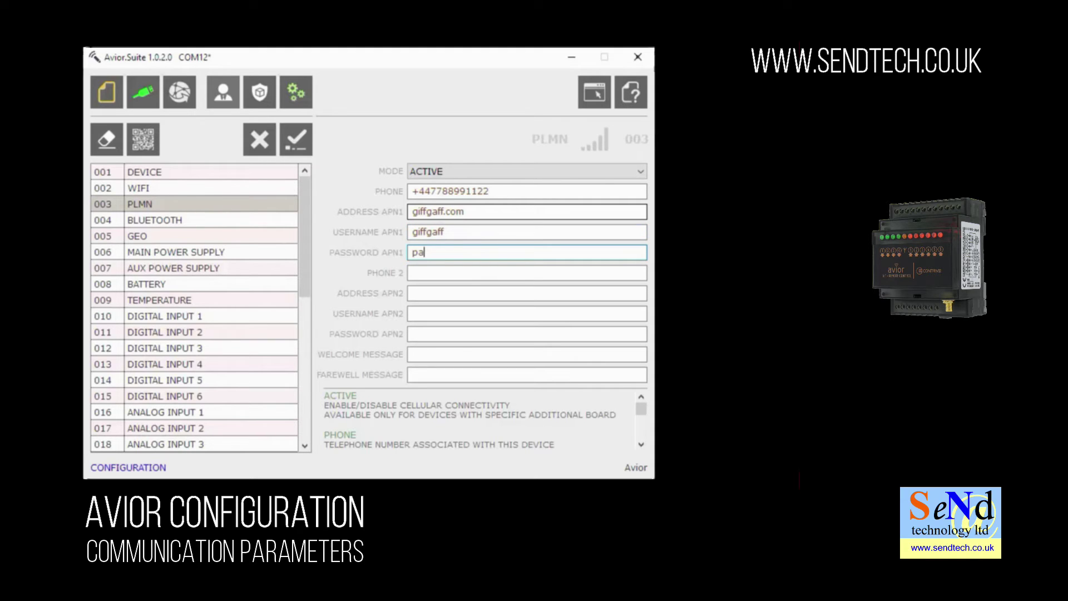
type("ssword")
left_click(294, 145)
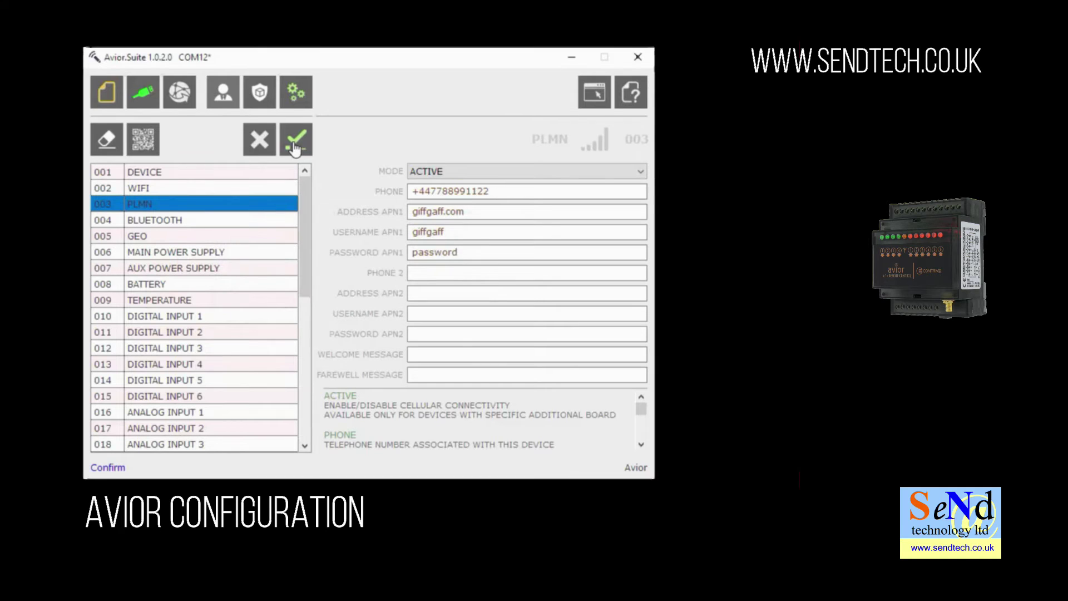
Name rule 001 LowWaterAlert in the Rules editor and set Digital Input 1 (din1) as its trigger
left_click(260, 93)
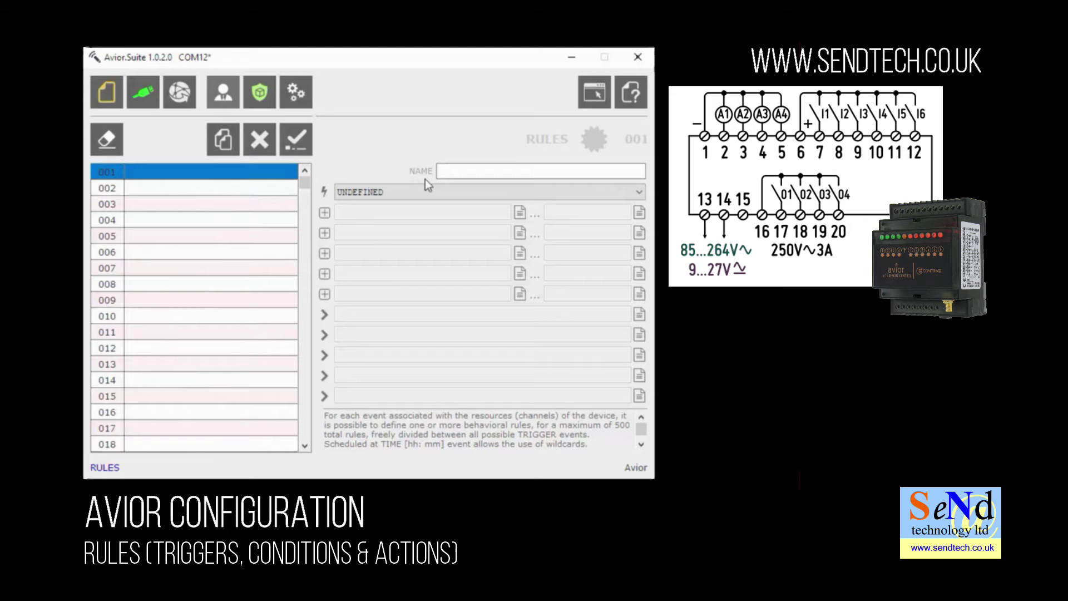
left_click(448, 171)
left_click(448, 171)
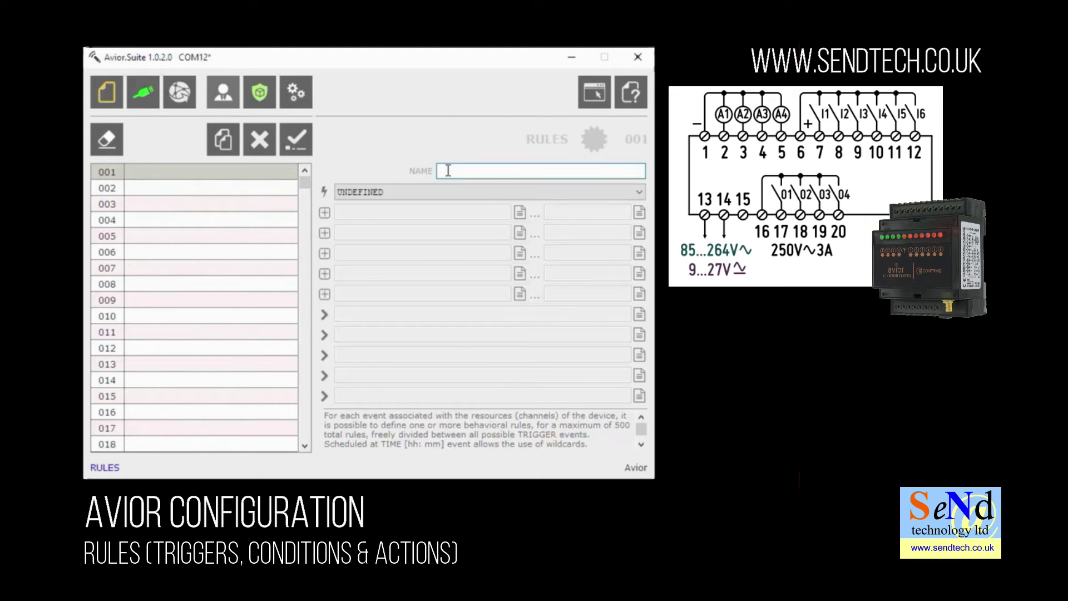
type("LowWaterAlert")
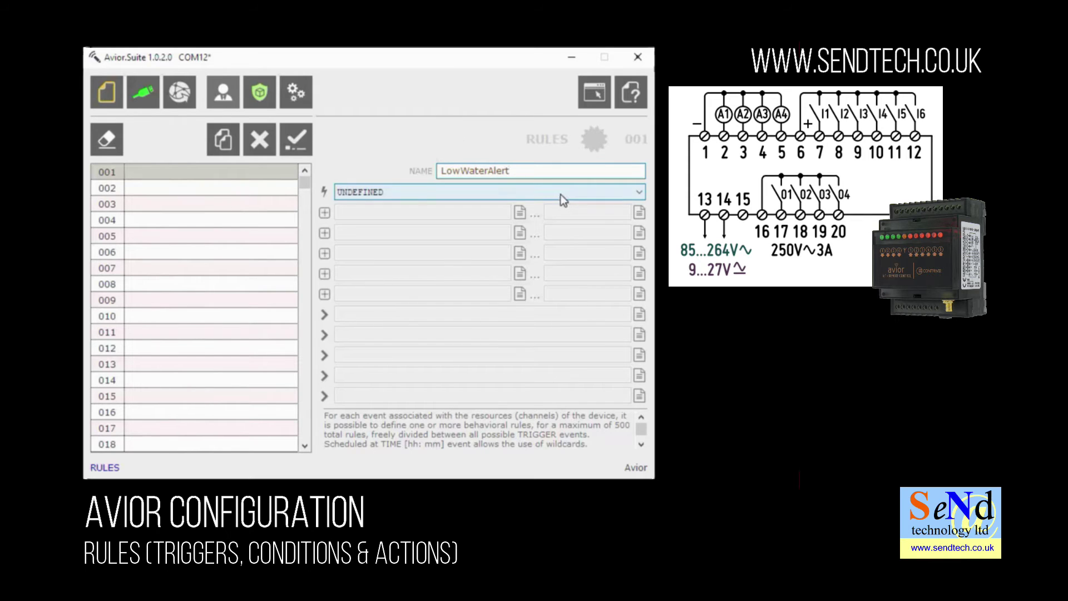
left_click(565, 195)
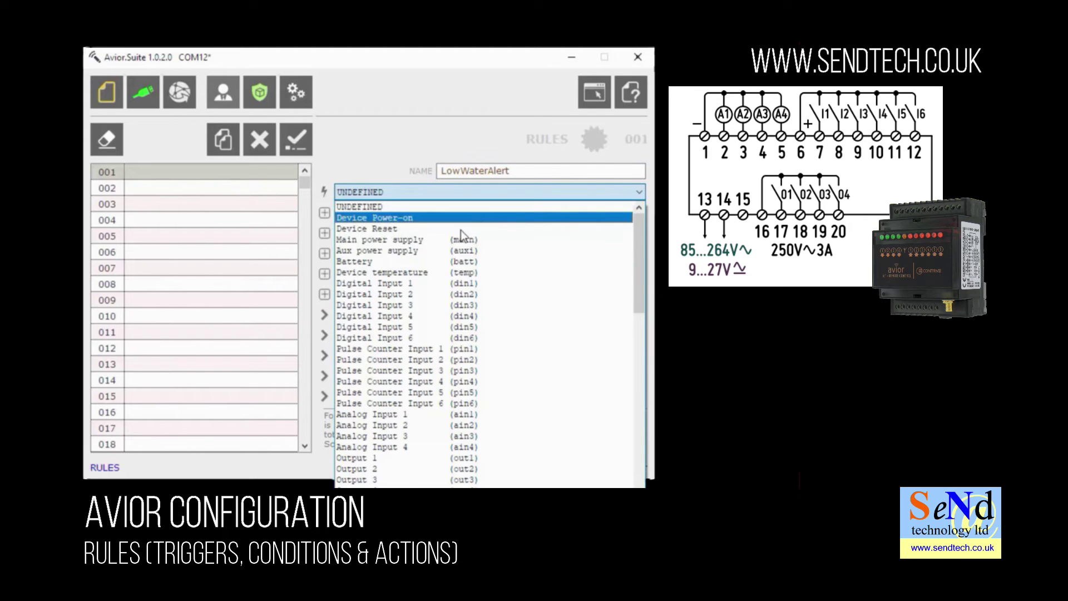
left_click(430, 286)
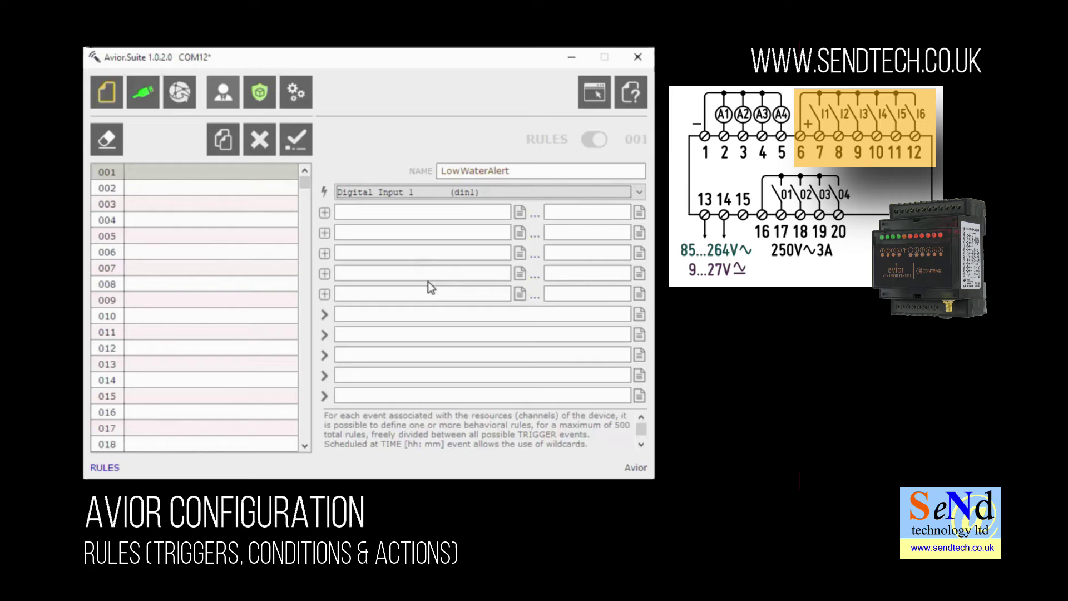
Set the first condition to DIGITAL INPUT 1 - Input status EQUAL 1
left_click(520, 214)
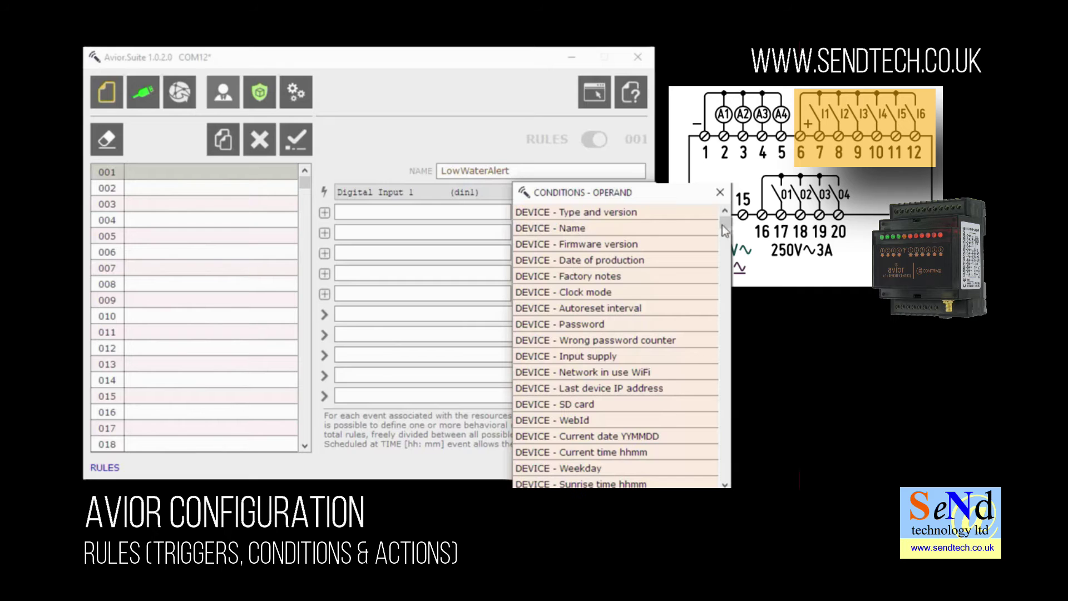
left_click_drag(722, 224, 733, 305)
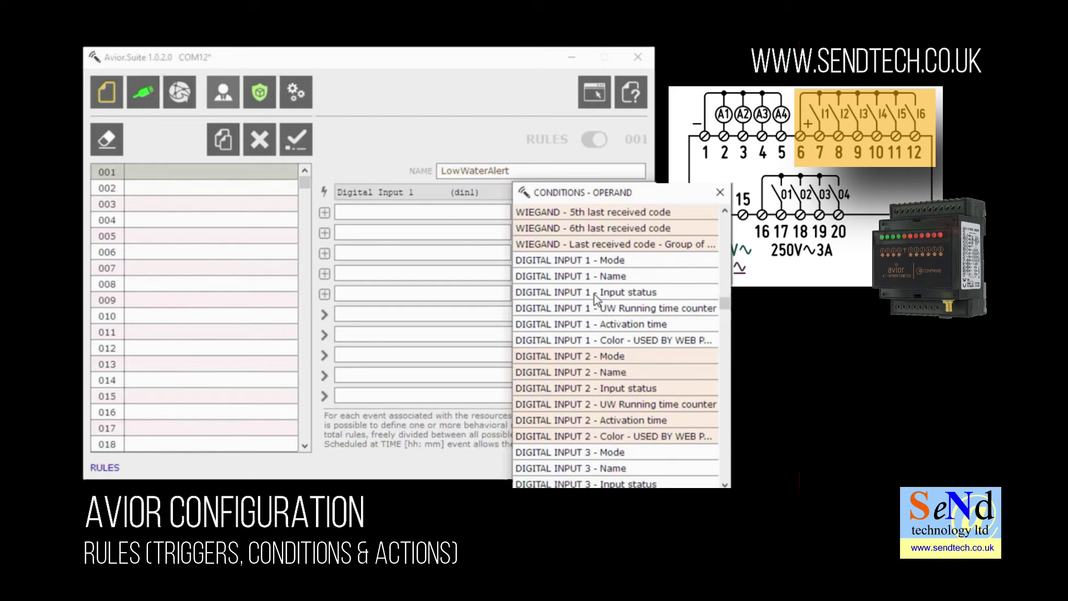
double_click(595, 294)
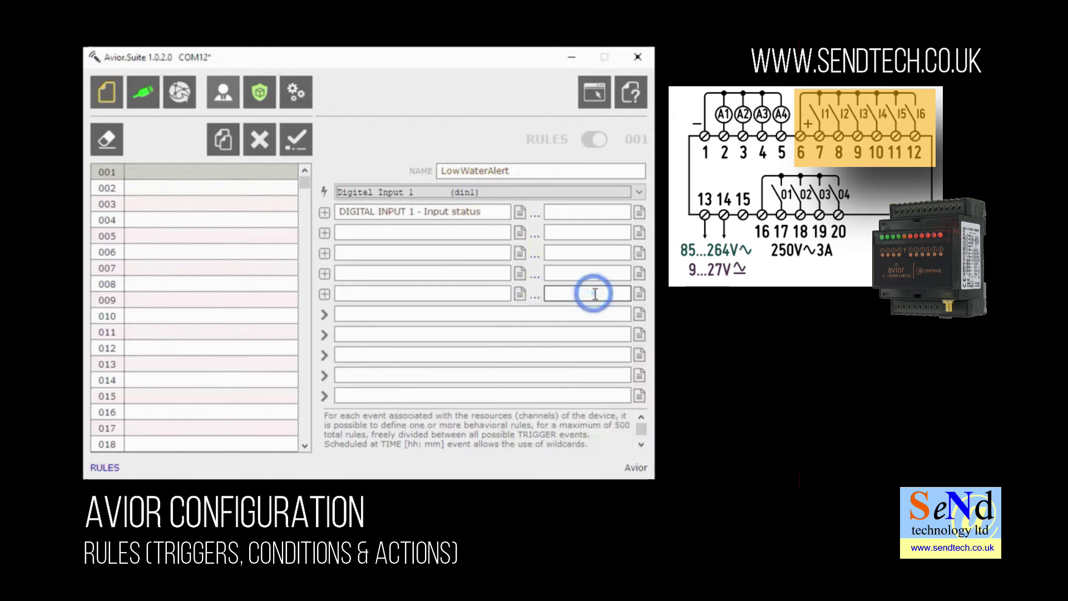
left_click(534, 221)
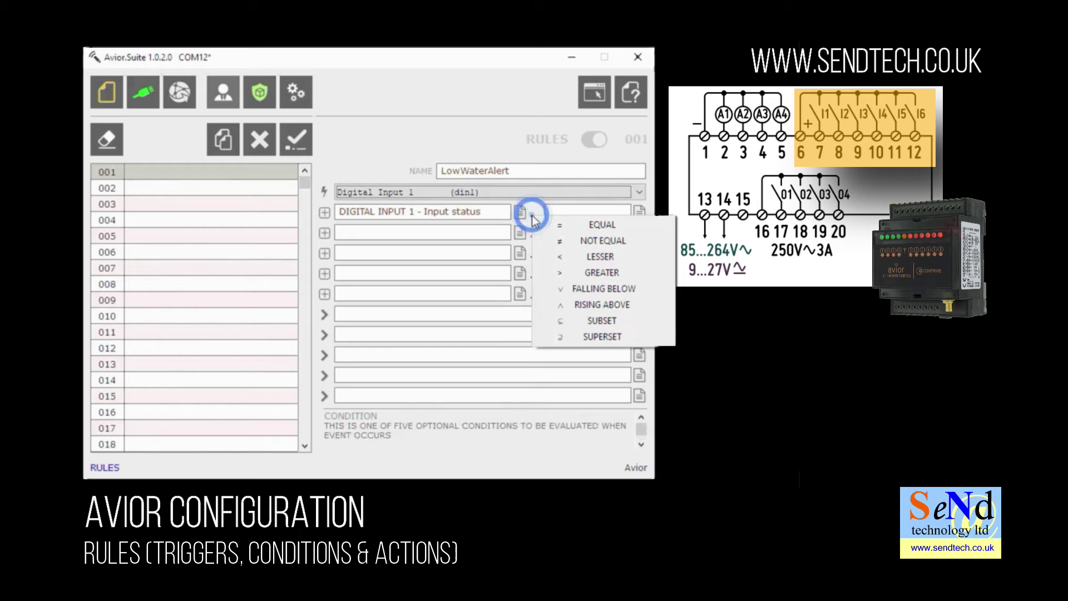
left_click(554, 228)
left_click(566, 212)
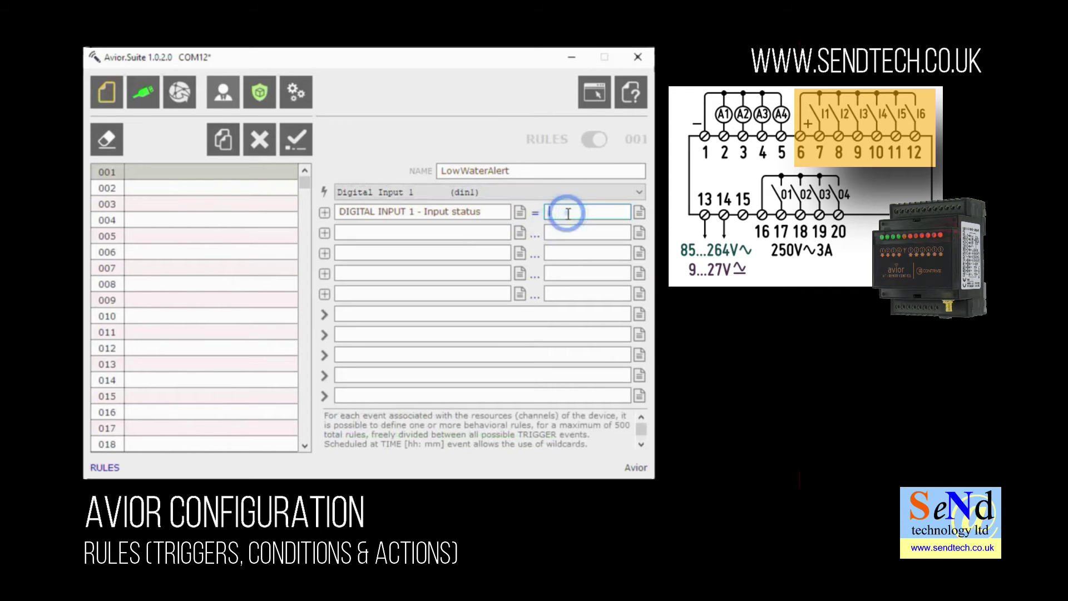
type("1")
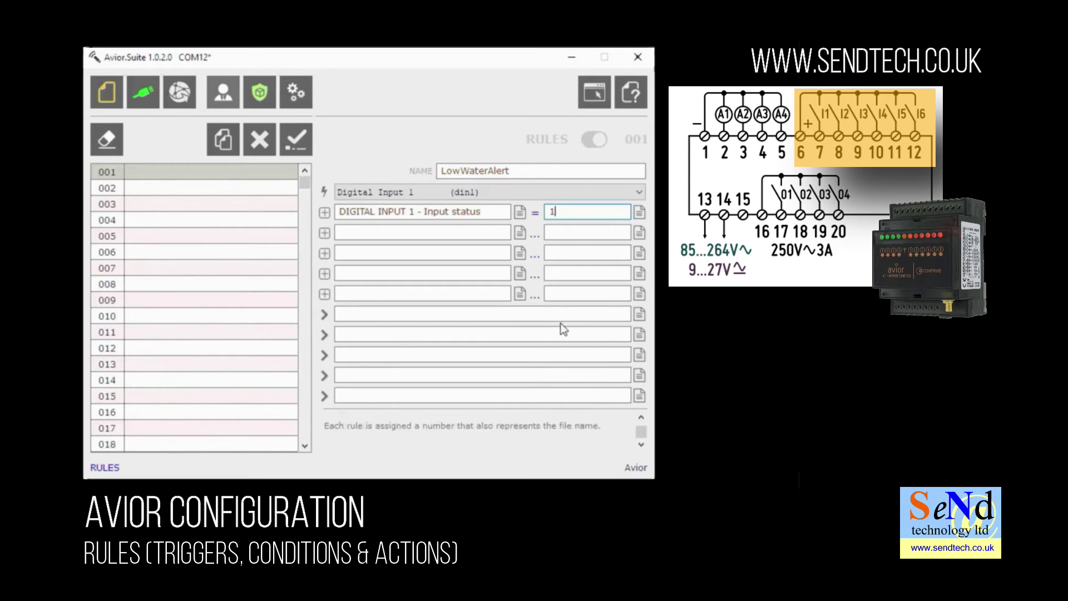
Make the first action SEND SMS (AT+SMS=) texting "Water level is LOW" to the alert number
left_click(639, 319)
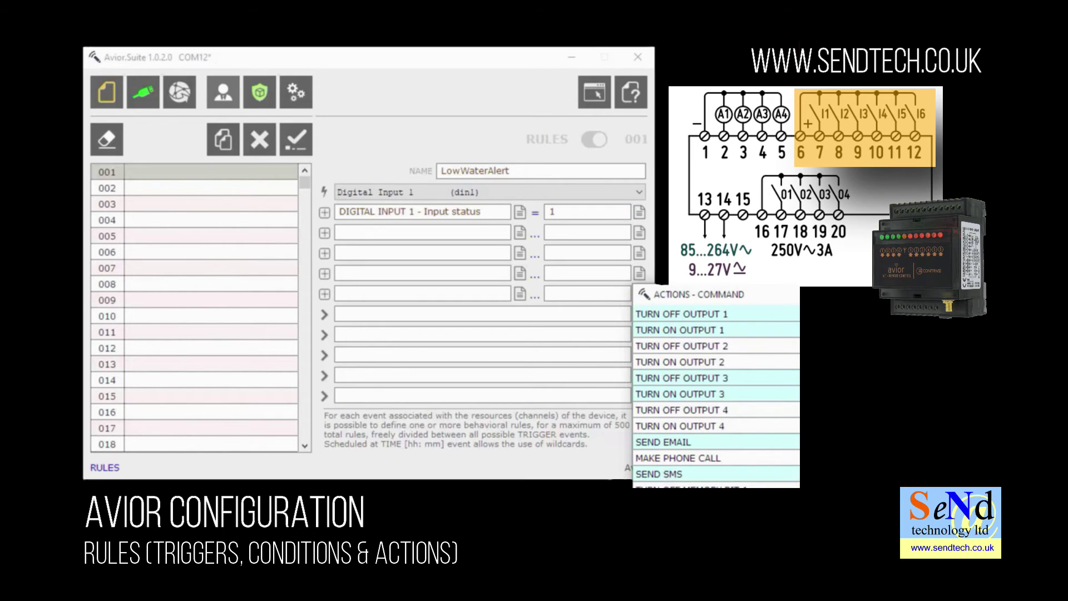
scroll(750, 432, "down", 2)
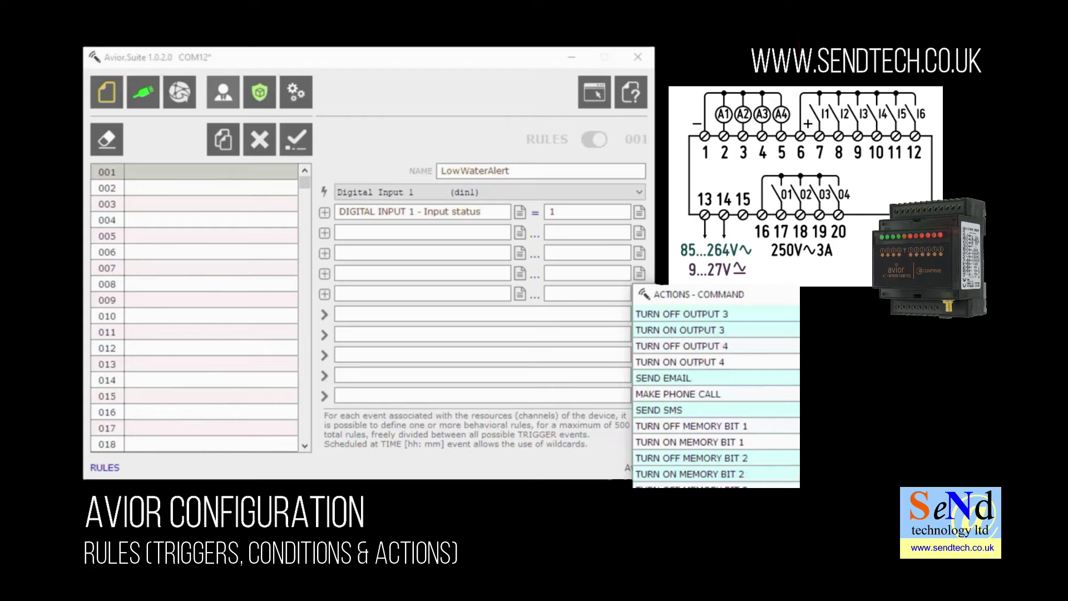
left_click(660, 412)
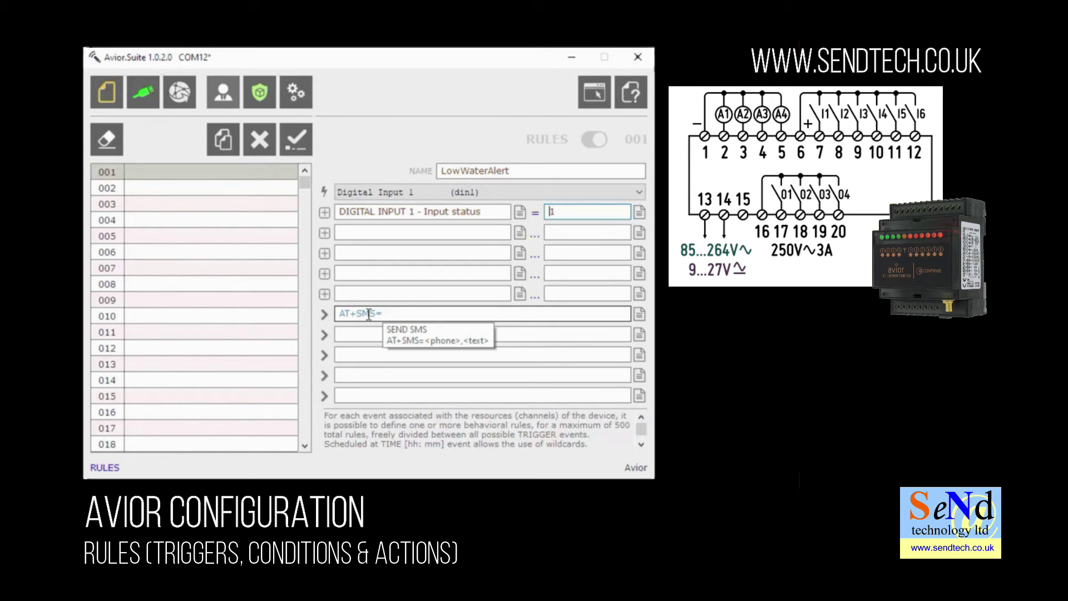
left_click(393, 313)
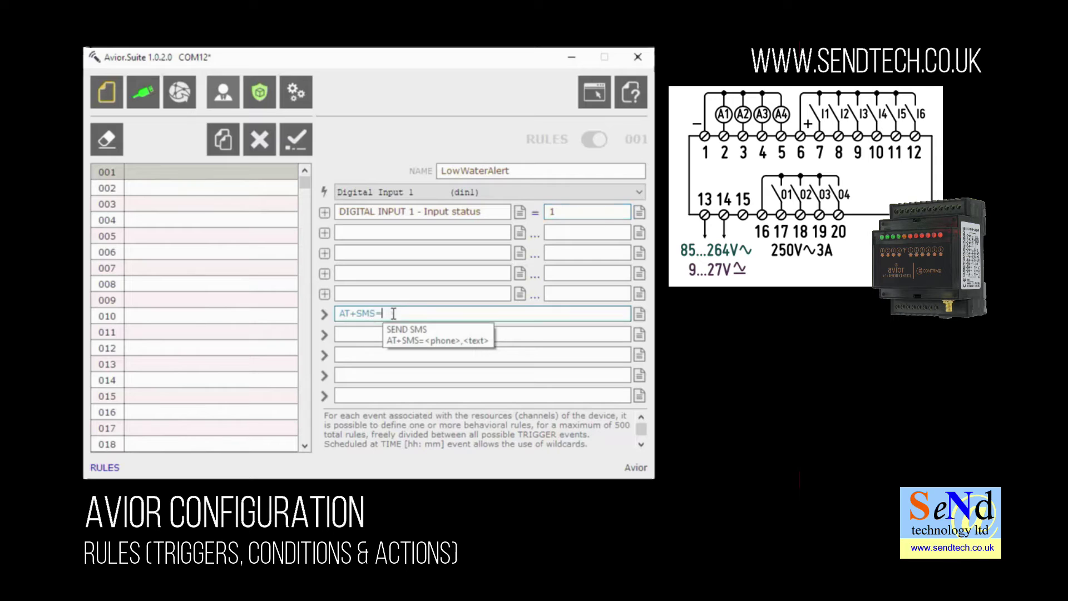
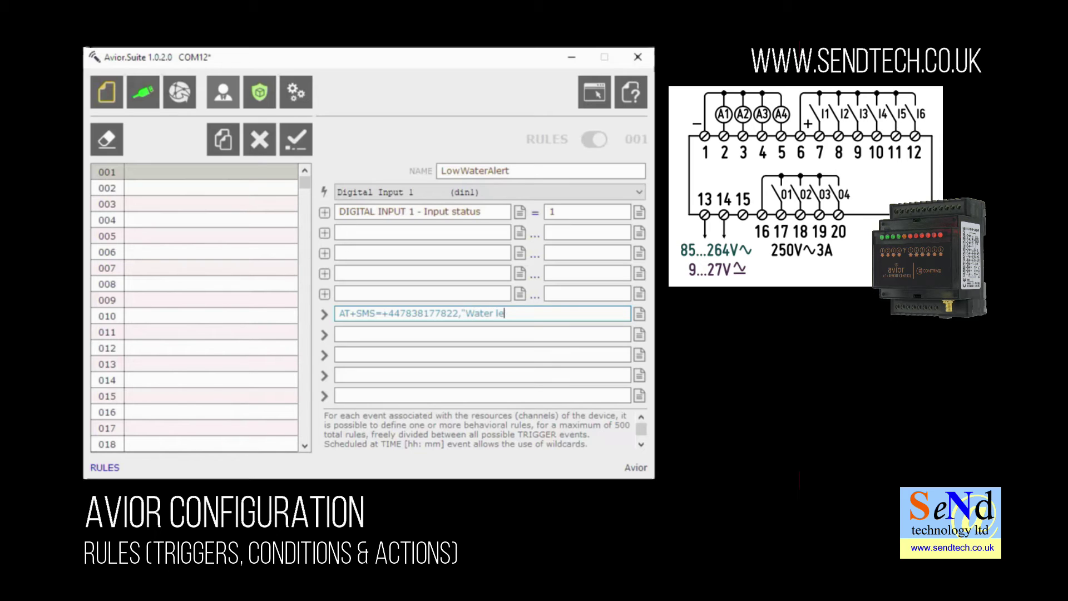
type("vel is LOW\"")
Confirm rule 001 and set the second action to TURN ON OUTPUT 1 (out1=ON)
left_click(434, 334)
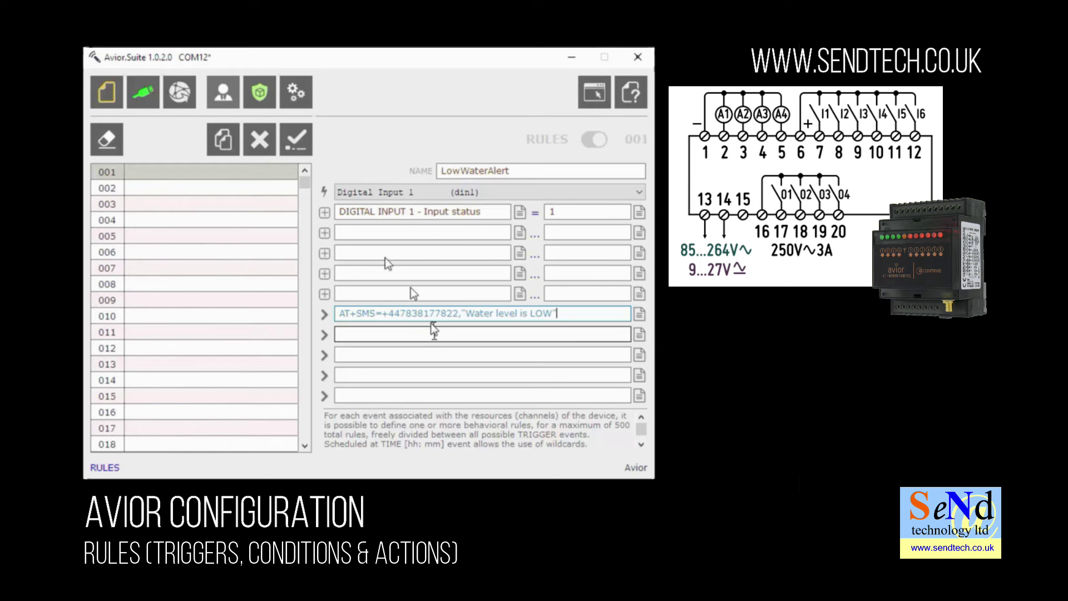
left_click(305, 143)
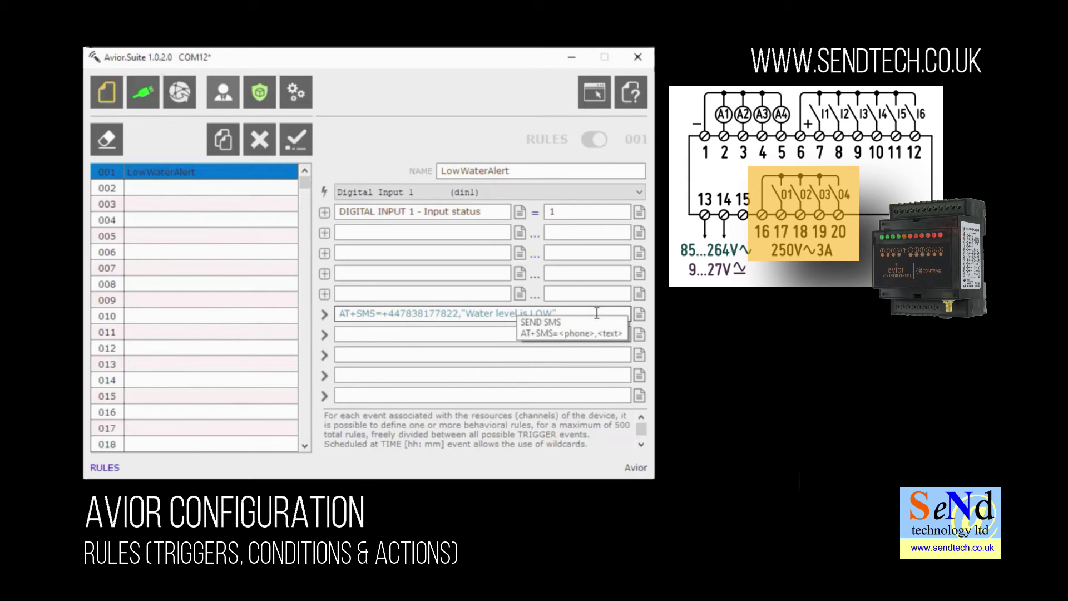
left_click(640, 336)
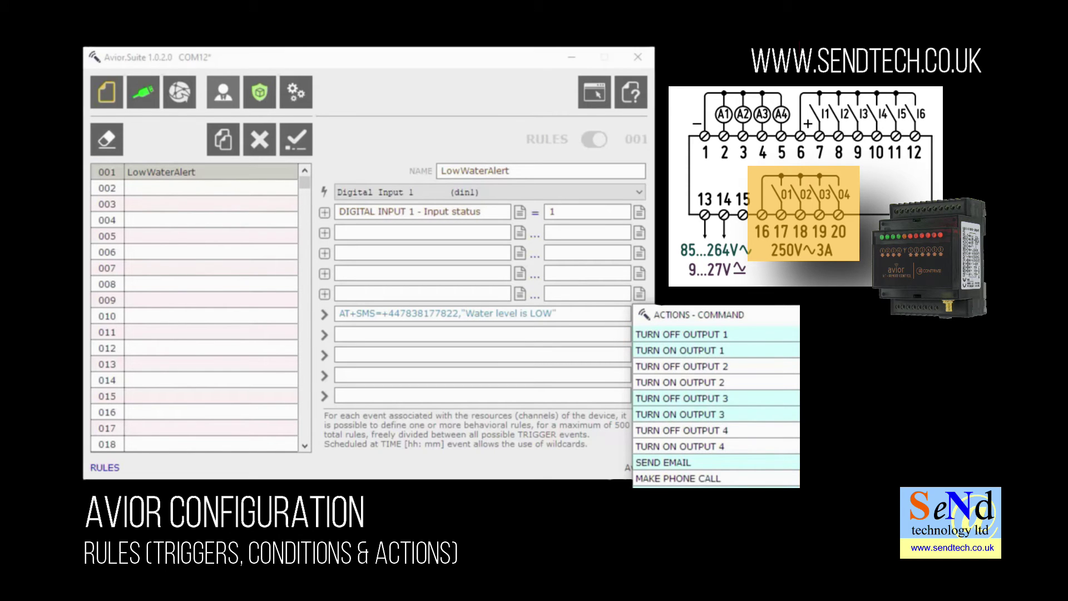
left_click(697, 354)
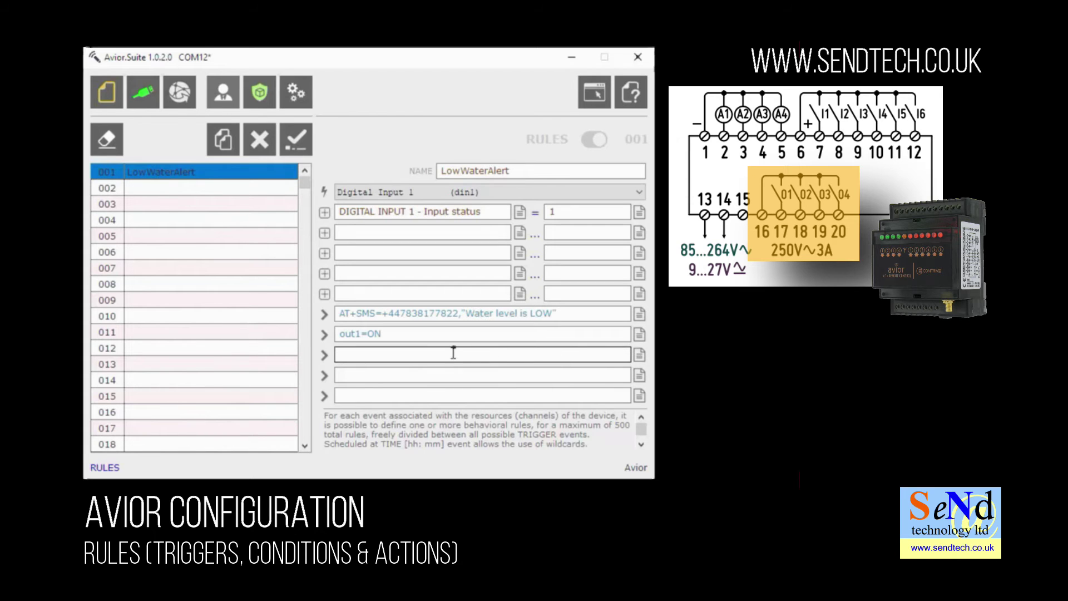
Make the third action SEND EMAIL to the company address with 'Water level is LOW, Pump ON', then confirm the rule
left_click(639, 356)
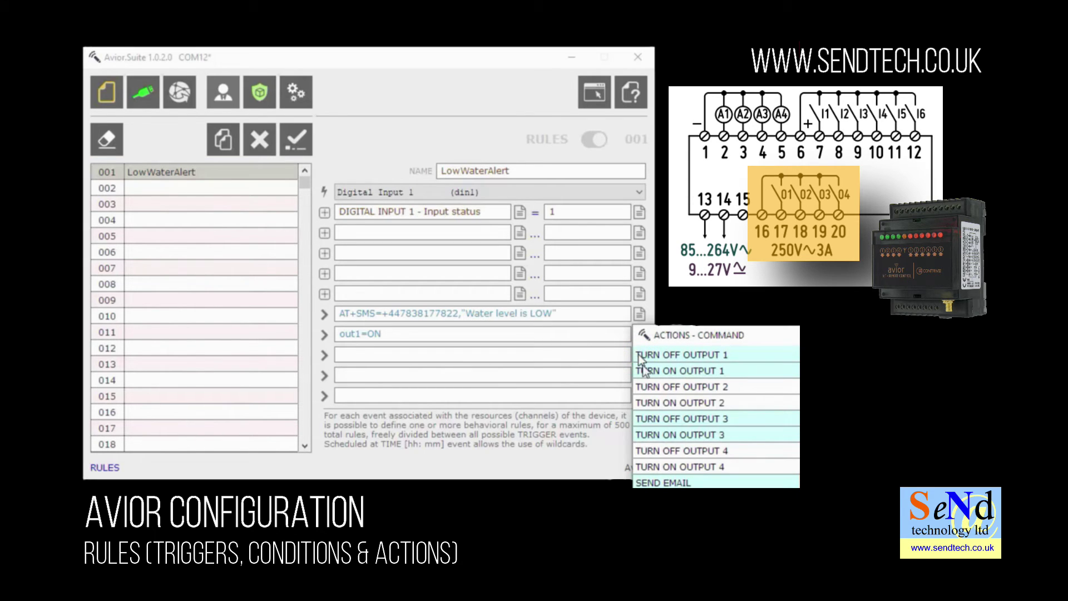
scroll(695, 435, "down", 2)
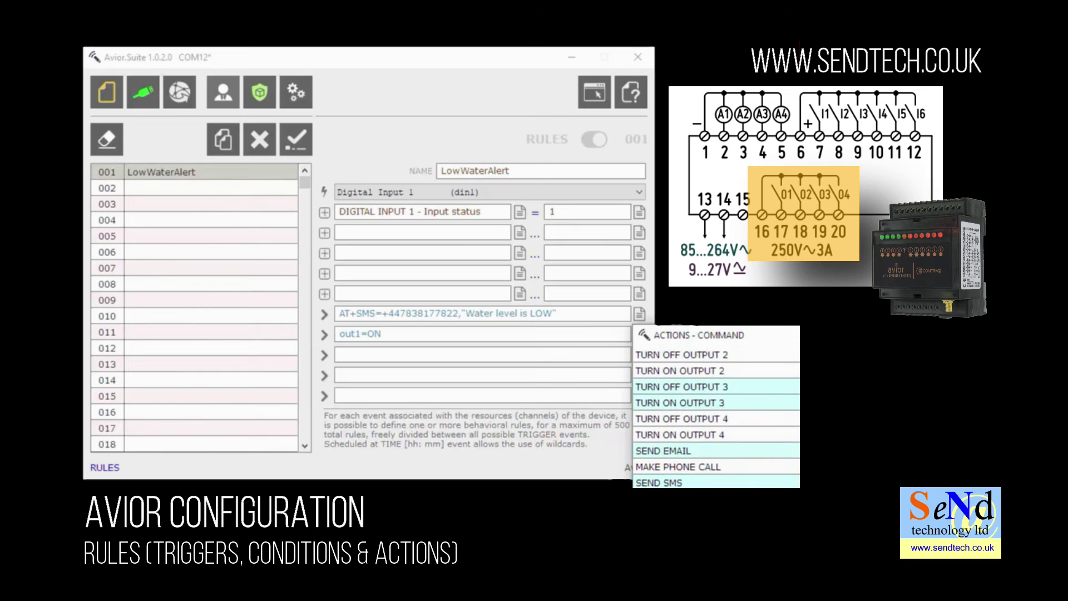
left_click(659, 454)
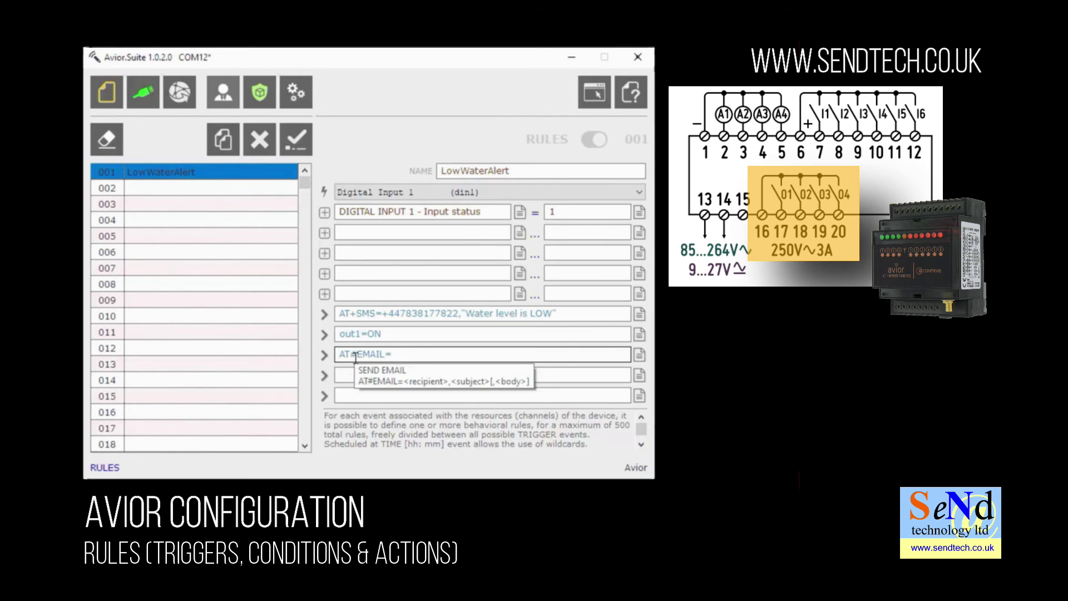
left_click(398, 355)
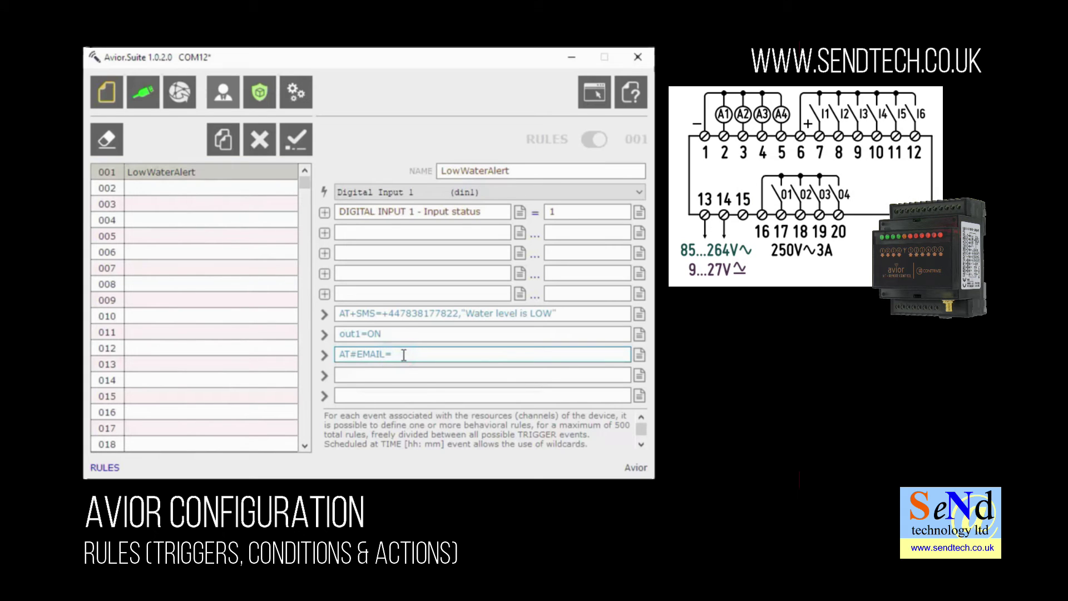
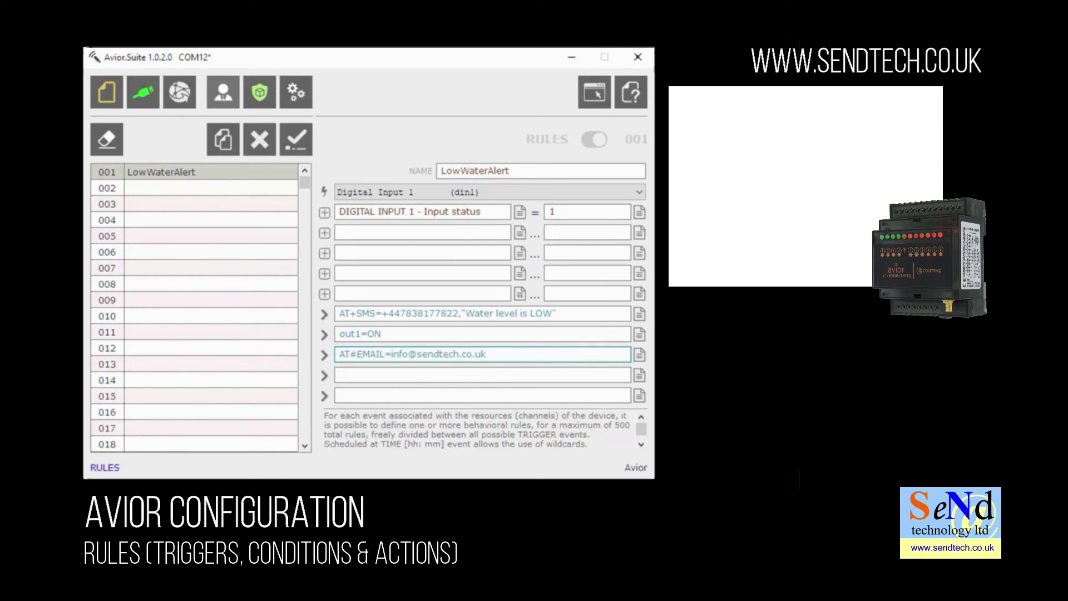
type(",\"")
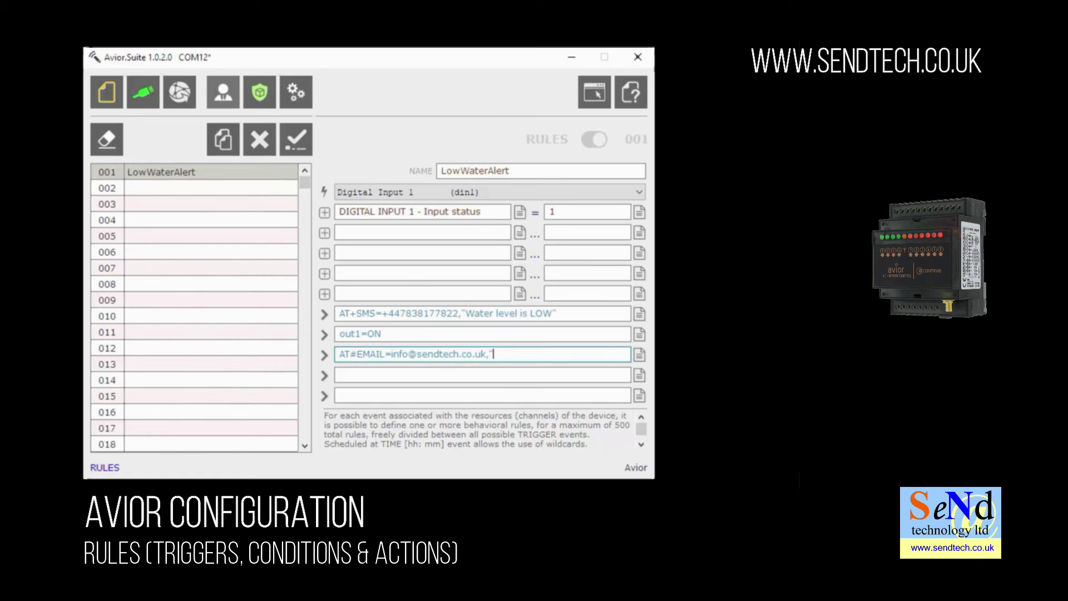
type("Water level is LOW, Pump")
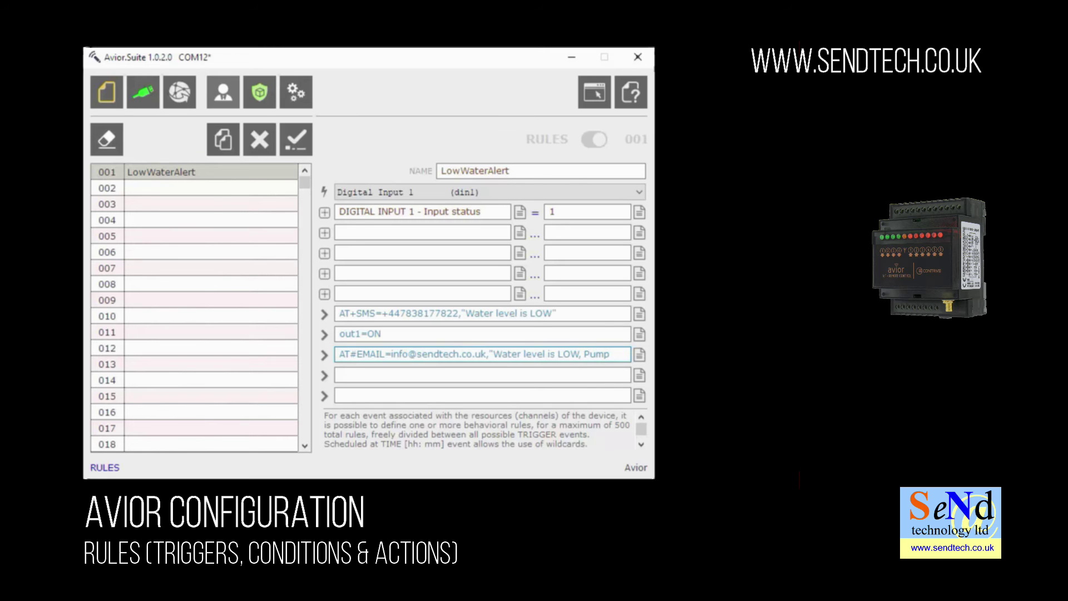
type(" ON\"")
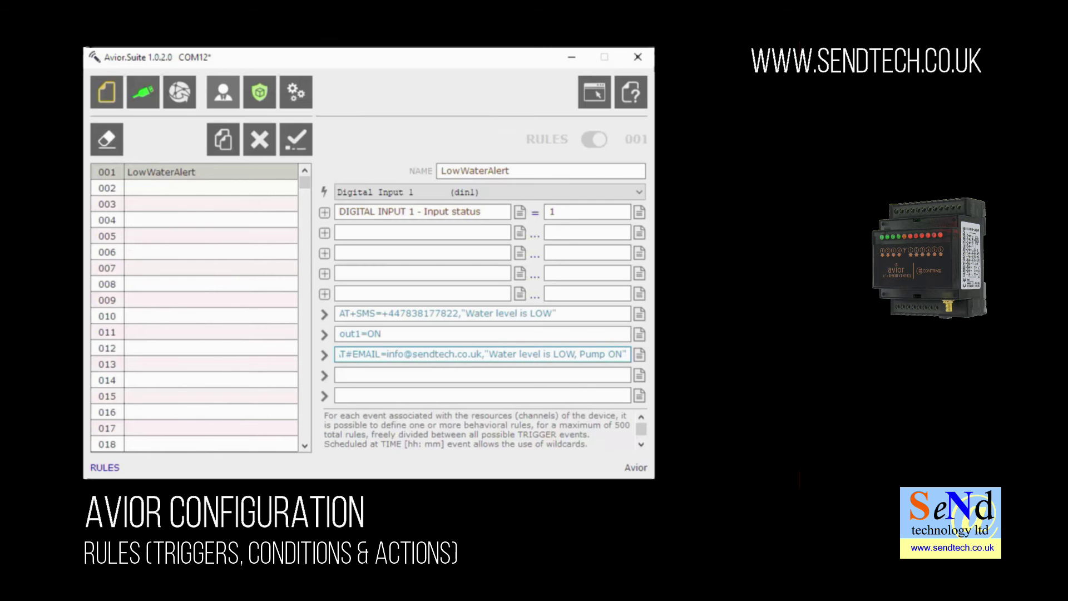
left_click(293, 147)
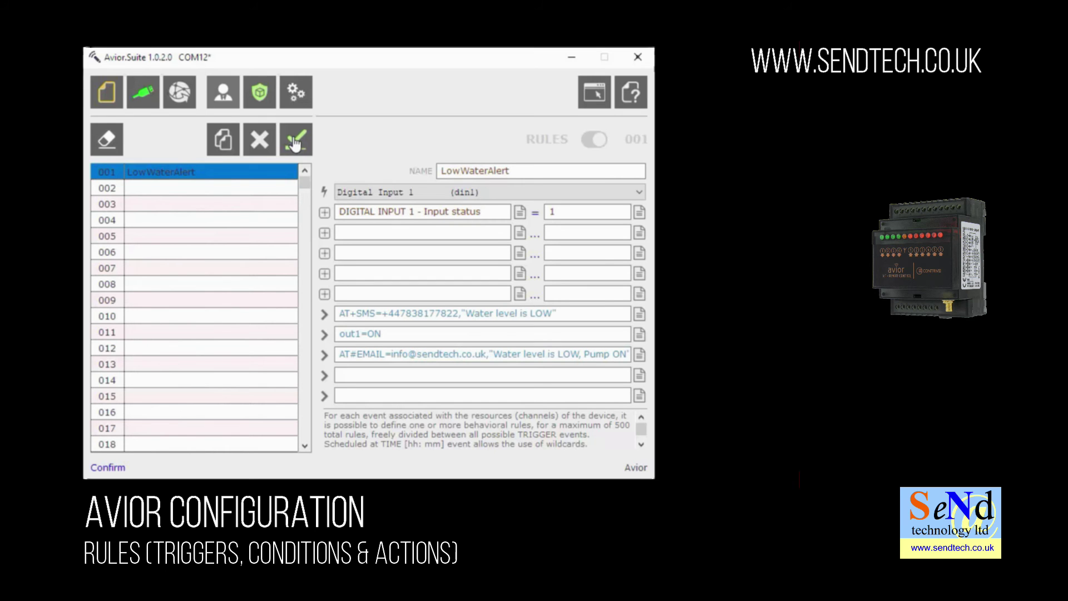
Set condition two to DIGITAL INPUT 2 - Input status EQUAL 1
left_click(521, 234)
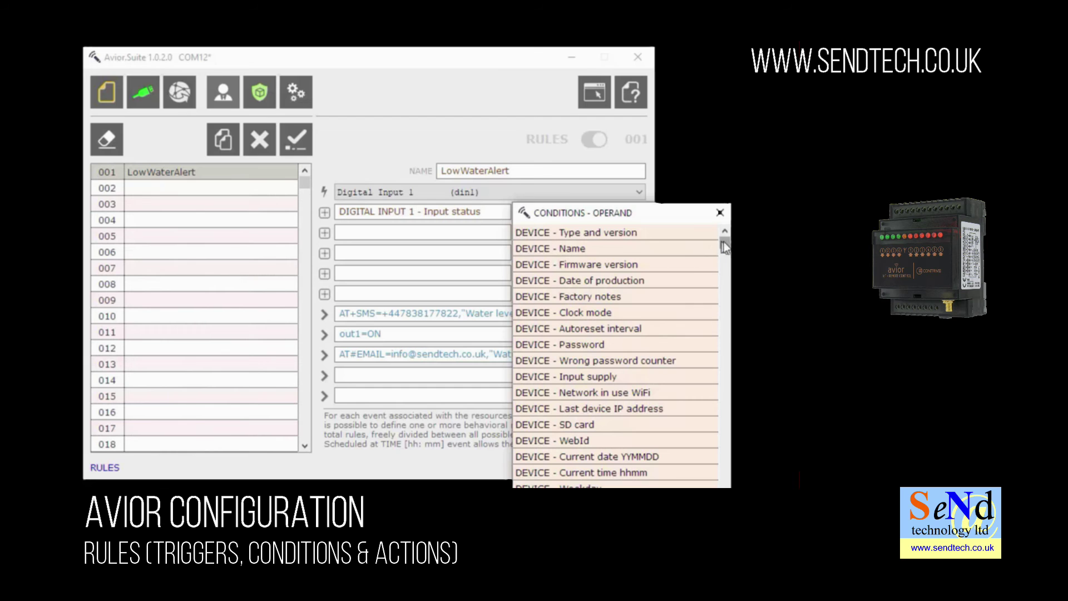
left_click_drag(726, 248, 726, 333)
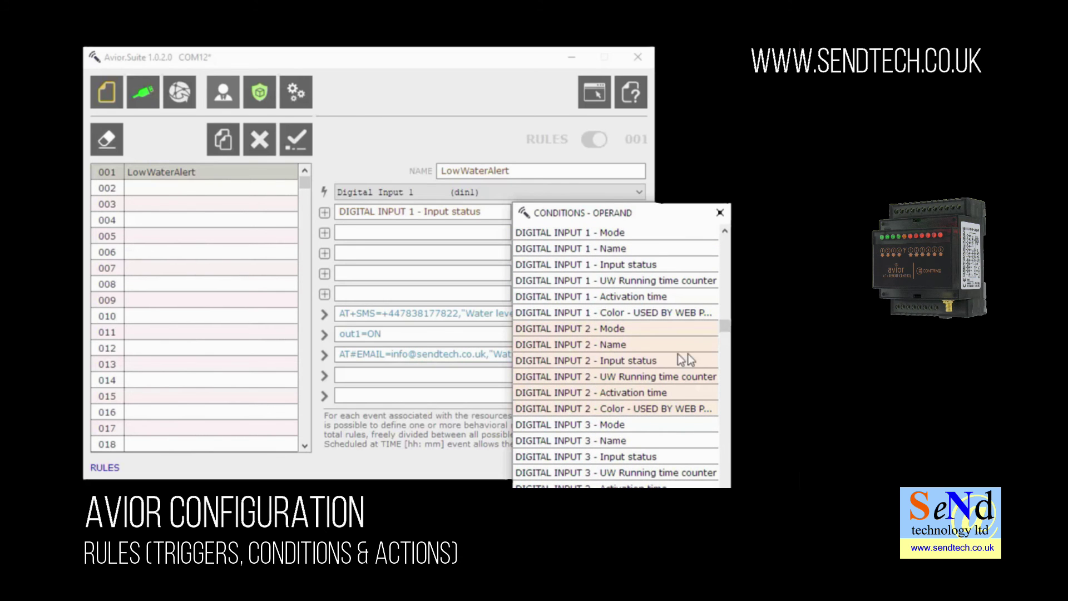
left_click(583, 362)
left_click(533, 237)
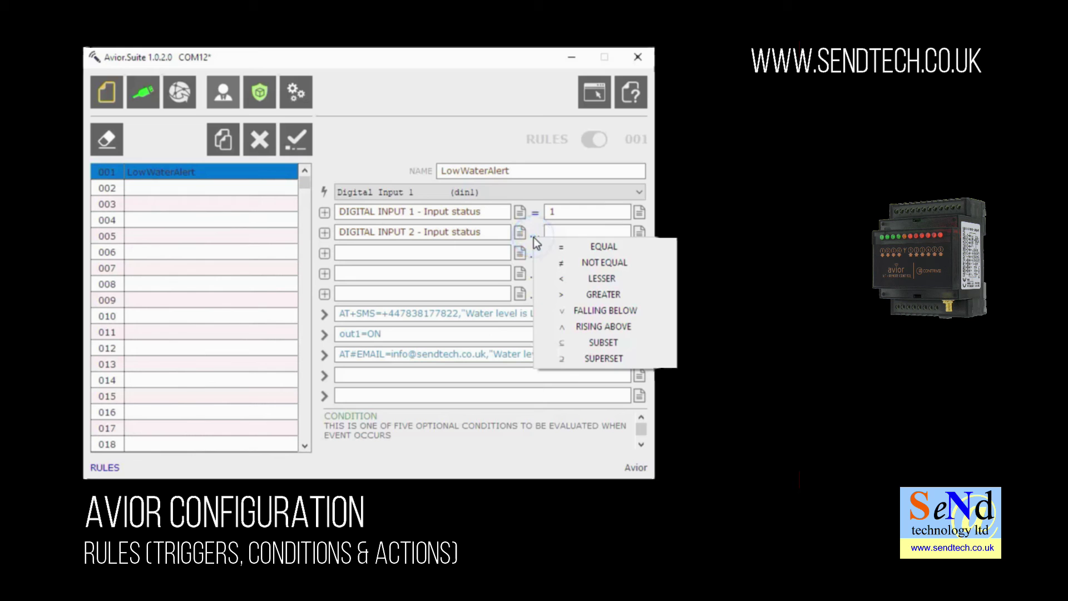
left_click(573, 246)
left_click(569, 234)
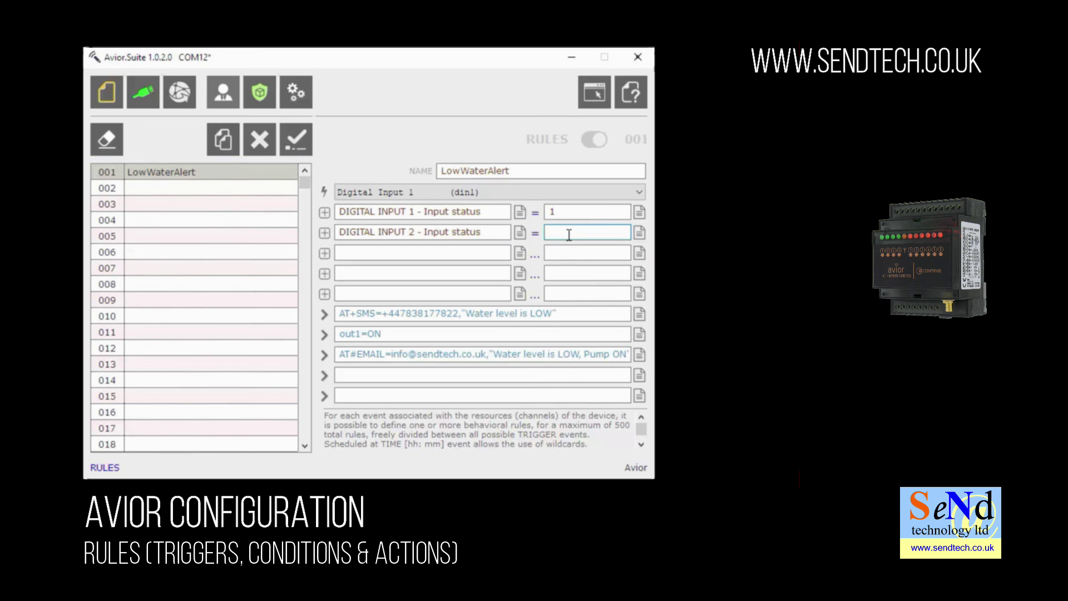
type("1")
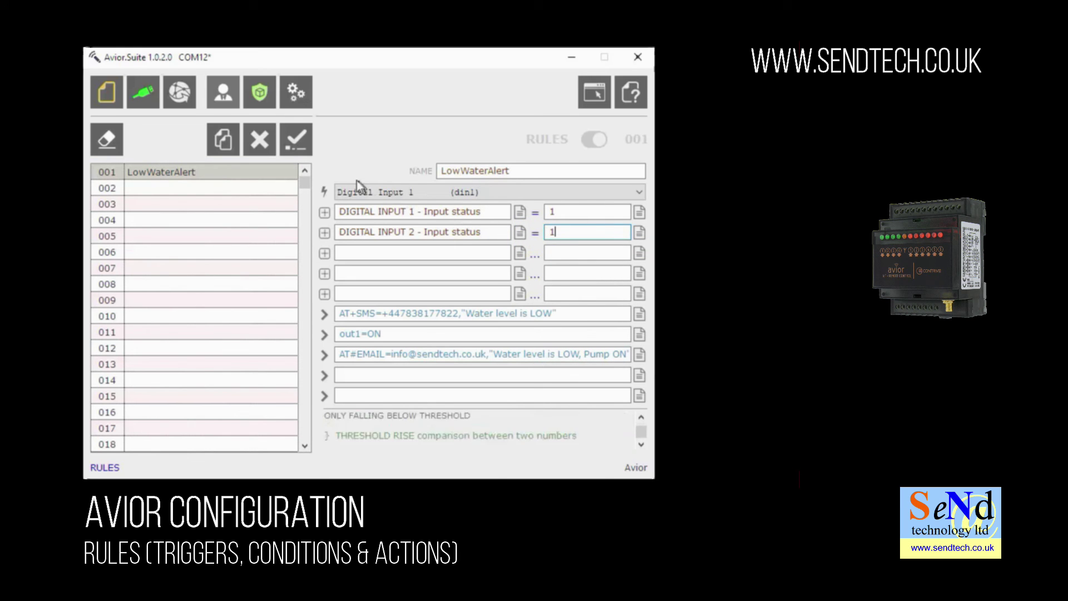
Confirm rule 001 LowWaterAlert so it is written to the unit
left_click(301, 143)
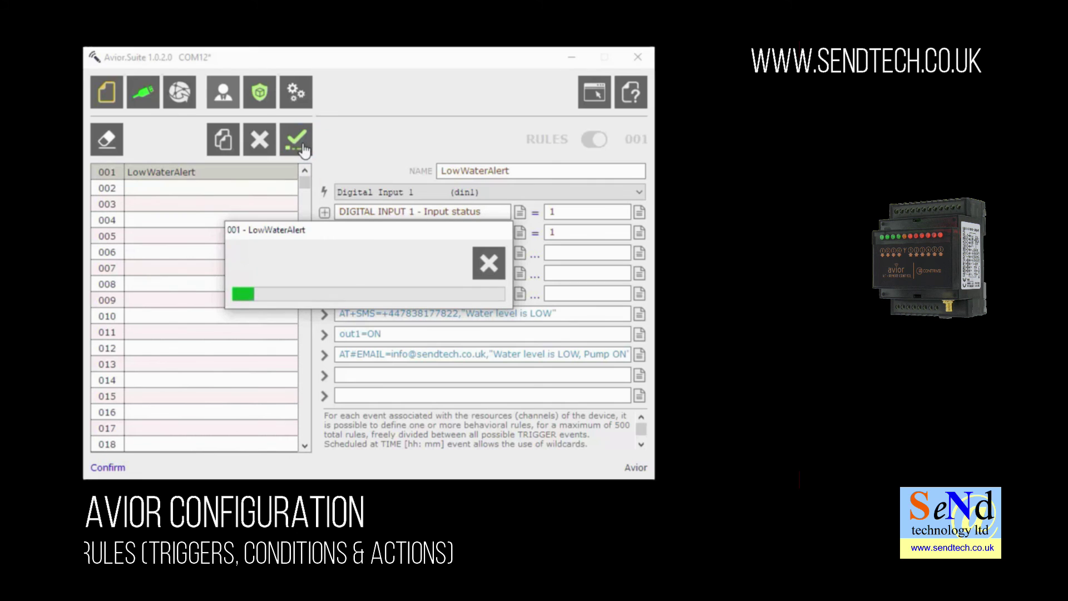